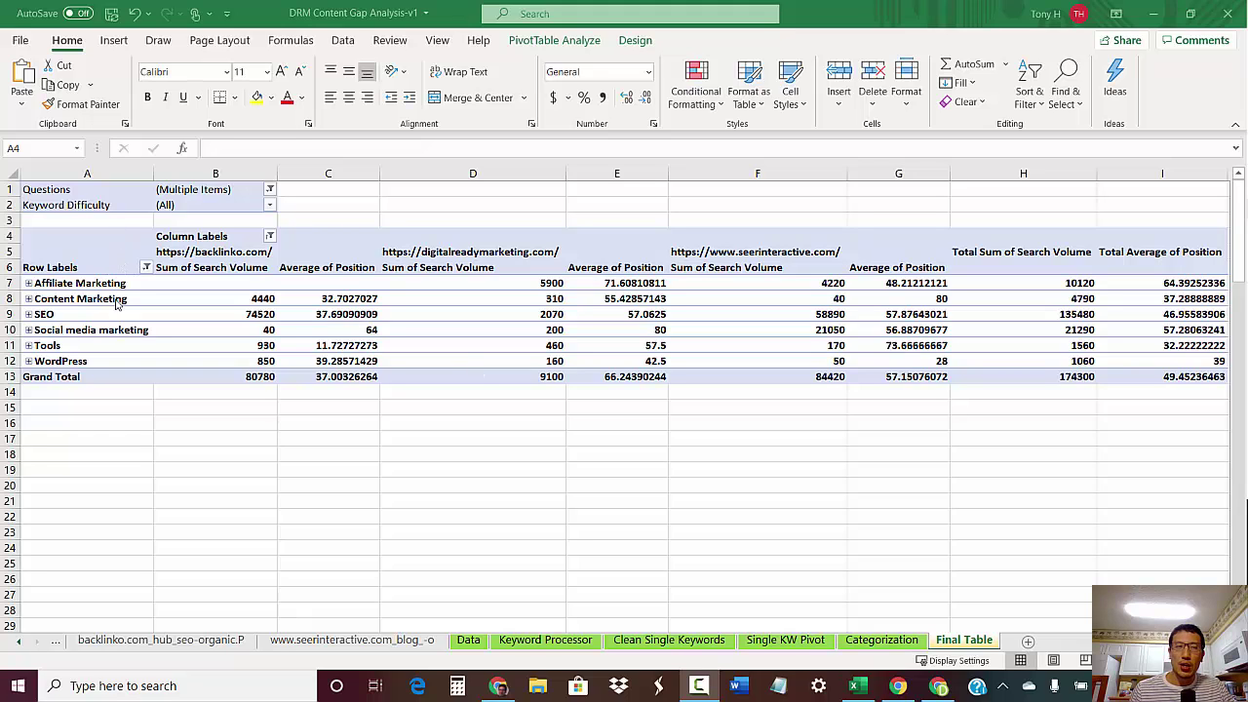
Compare search volume and average position per category across the three domains in the pivot table, focusing on Affiliate Marketing and SEO
{"action": "left_click", "coordinate": [70, 281]}
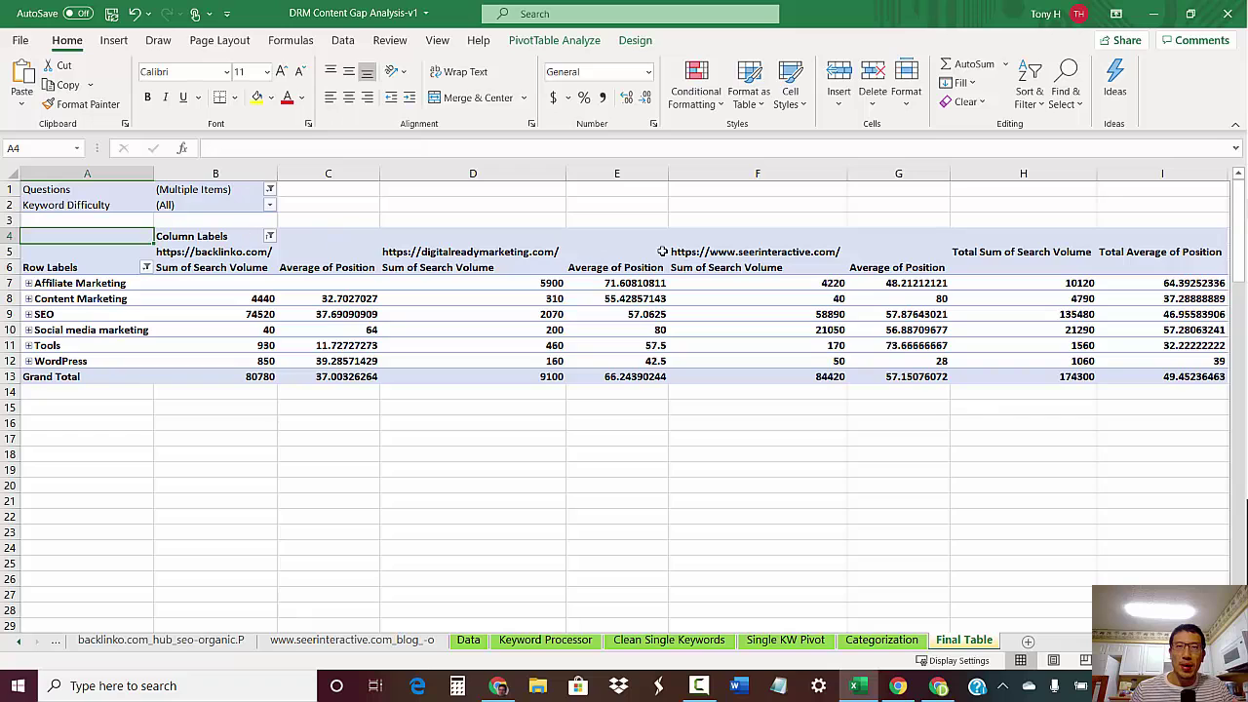
{"action": "left_click", "coordinate": [250, 254]}
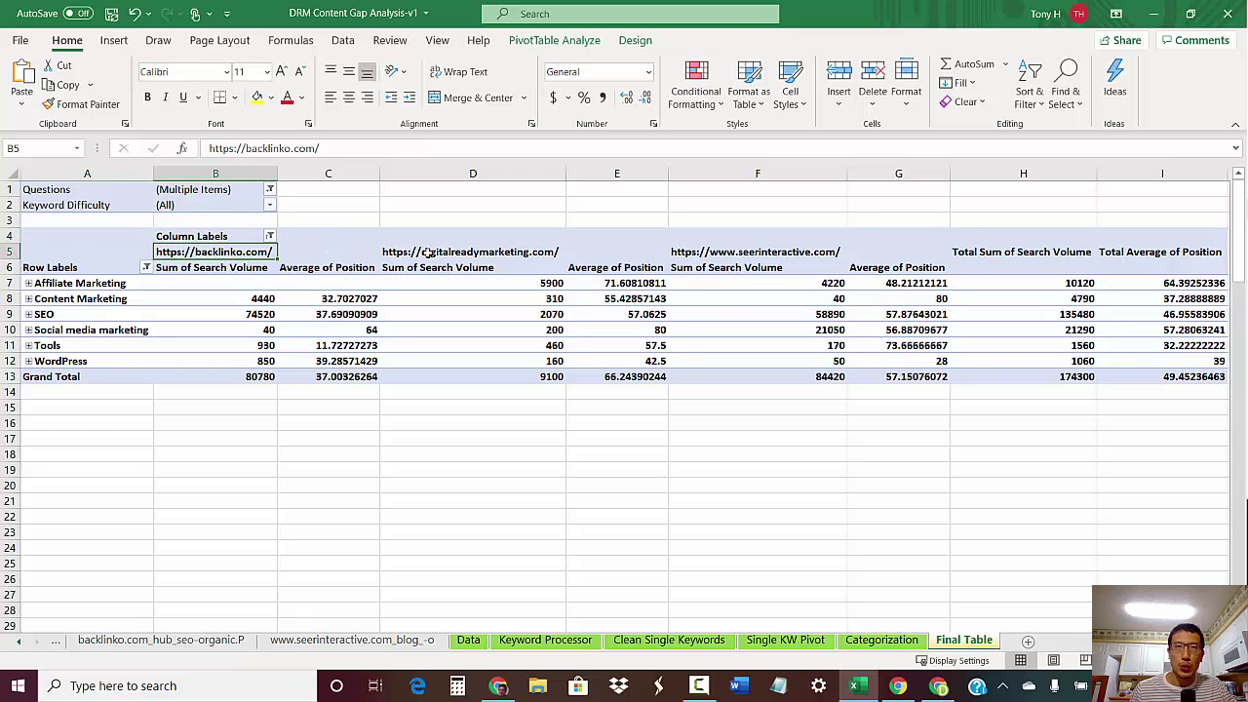
{"action": "left_click", "coordinate": [707, 252]}
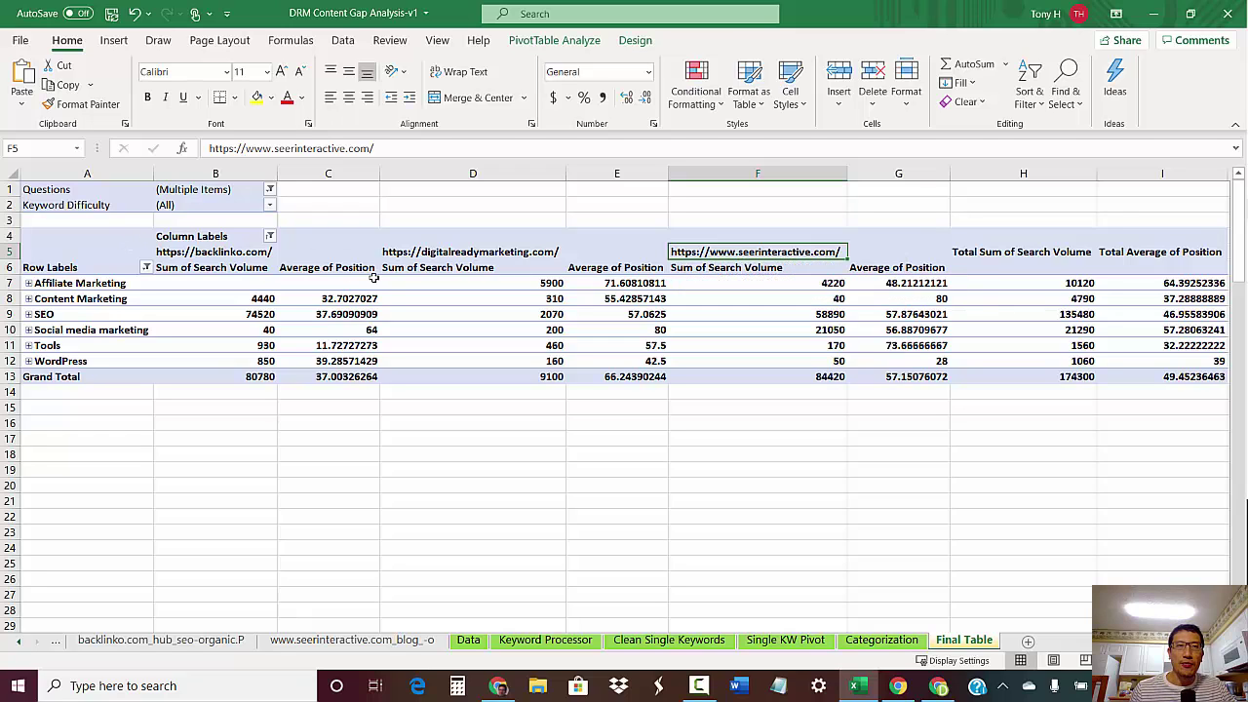
{"action": "left_click", "coordinate": [238, 269]}
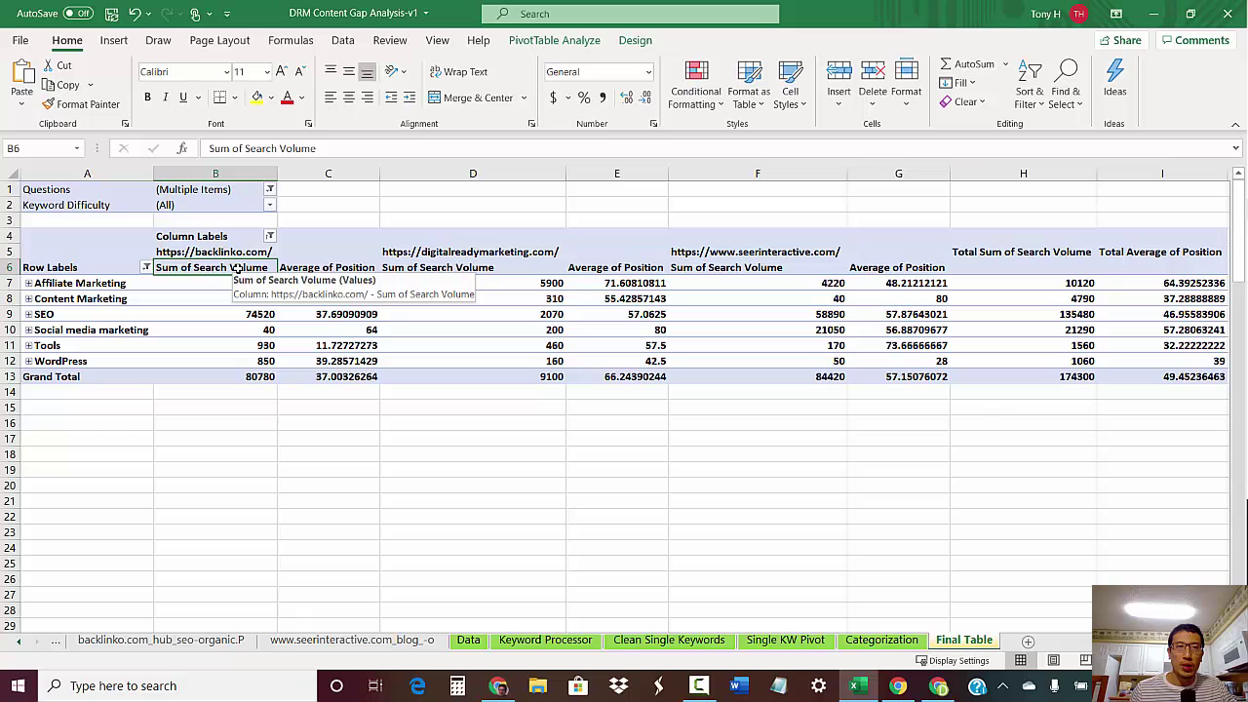
{"action": "left_click", "coordinate": [347, 269]}
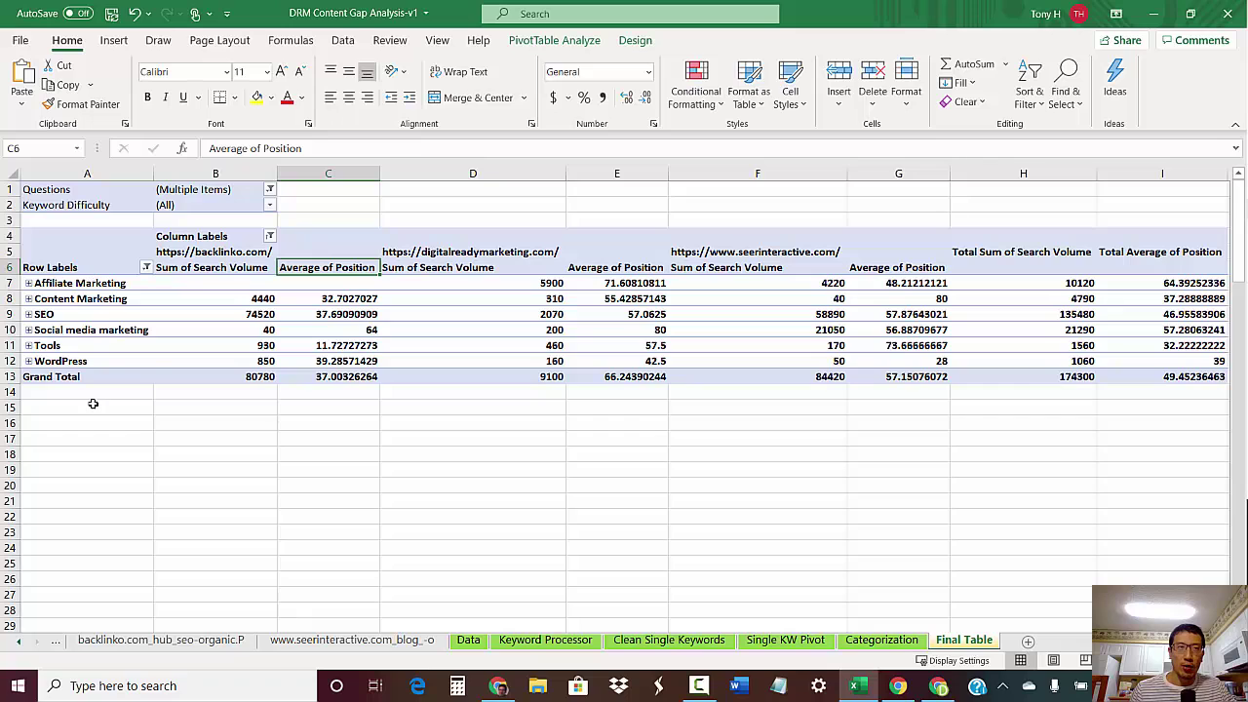
{"action": "left_click", "coordinate": [113, 282]}
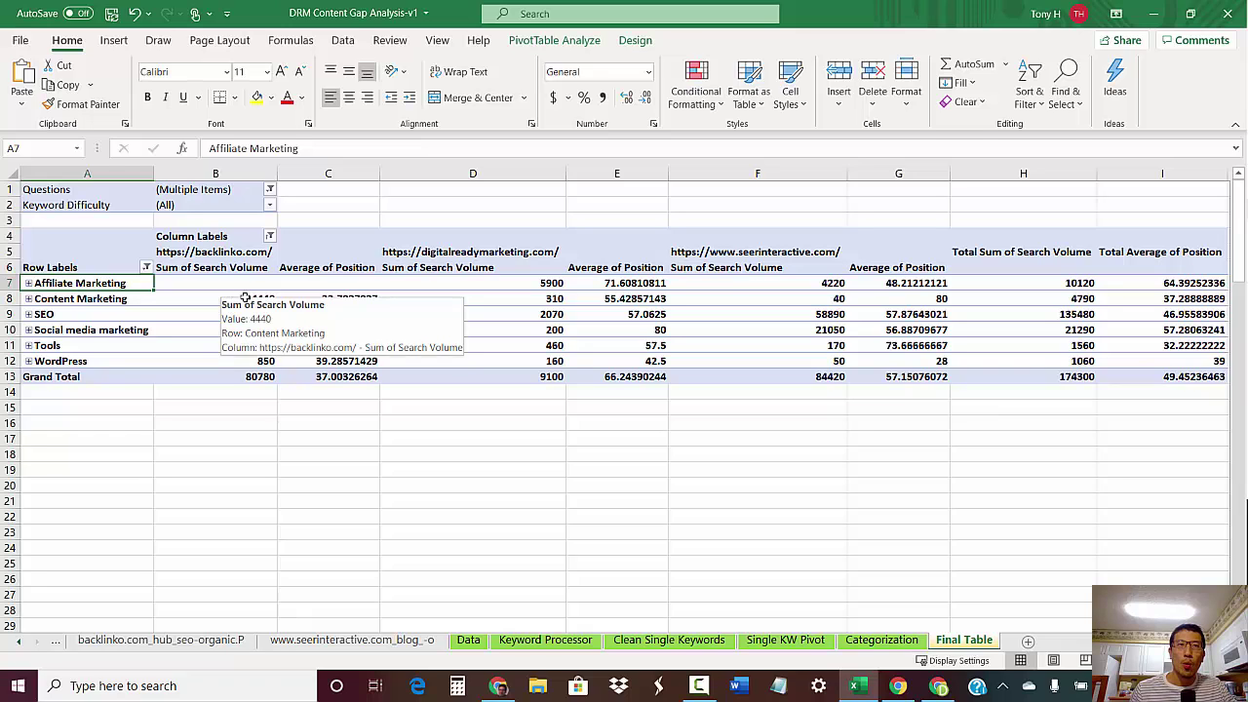
{"action": "left_click", "coordinate": [248, 314]}
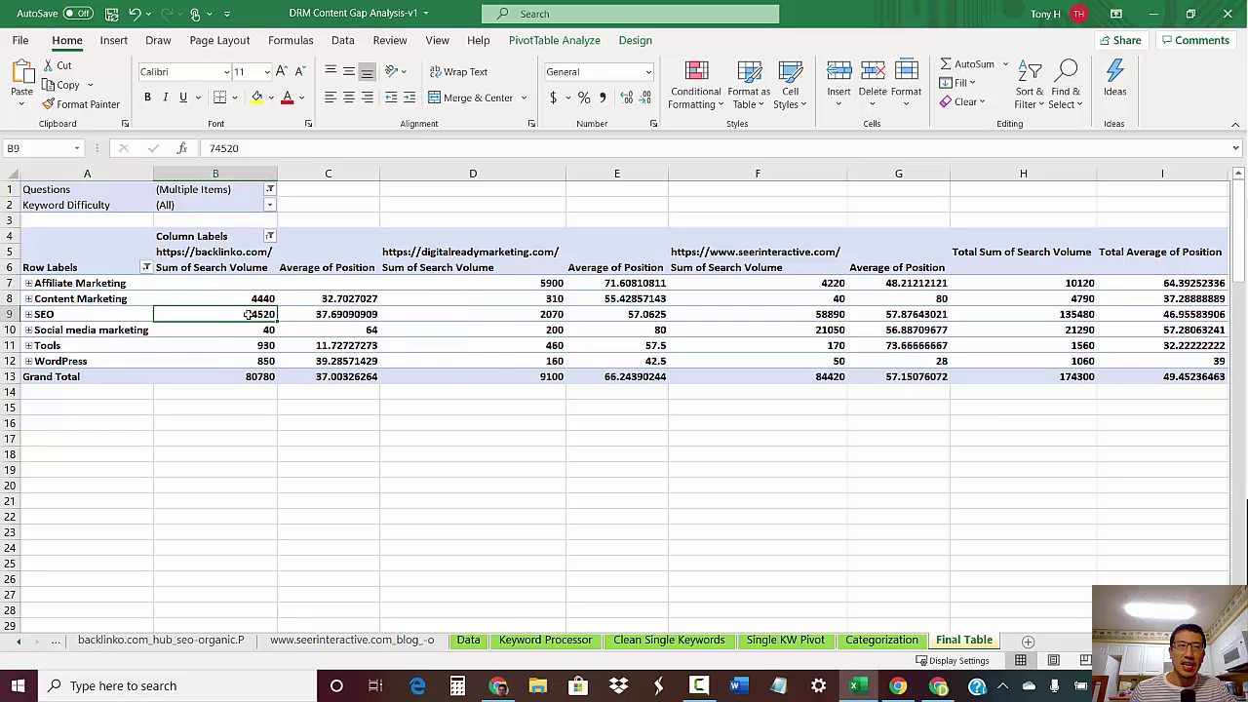
{"action": "left_click", "coordinate": [74, 313]}
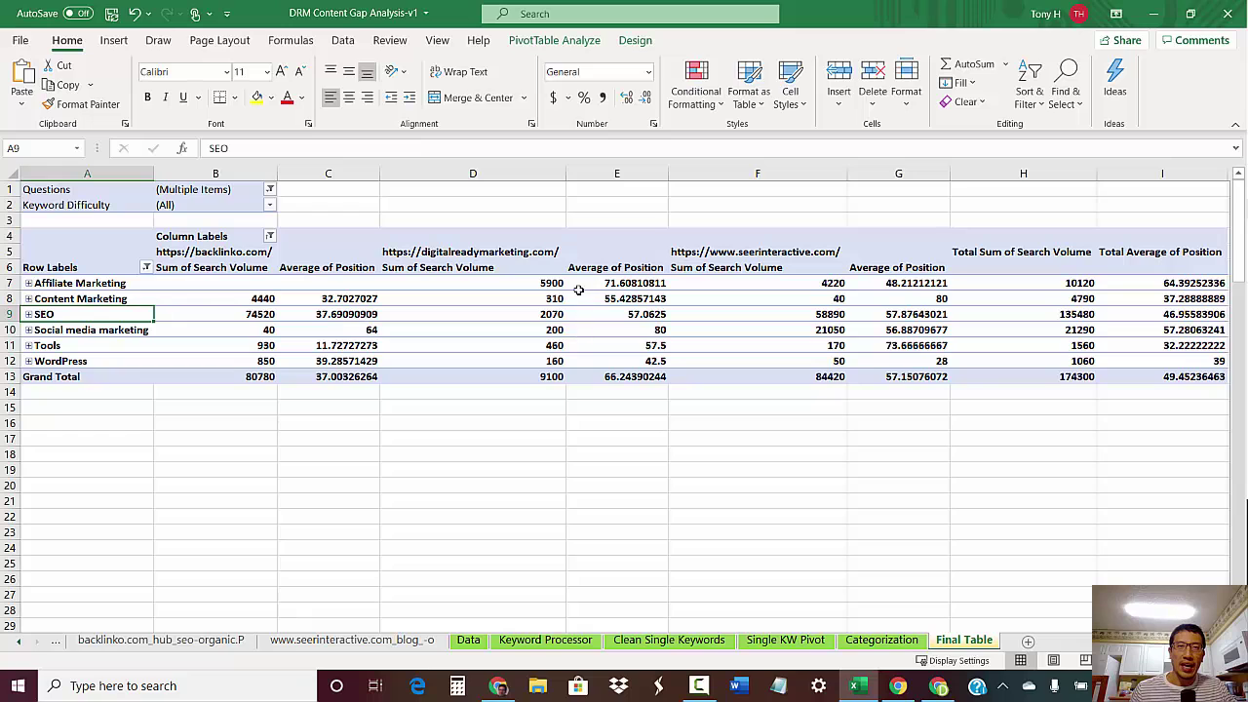
{"action": "left_click", "coordinate": [544, 283]}
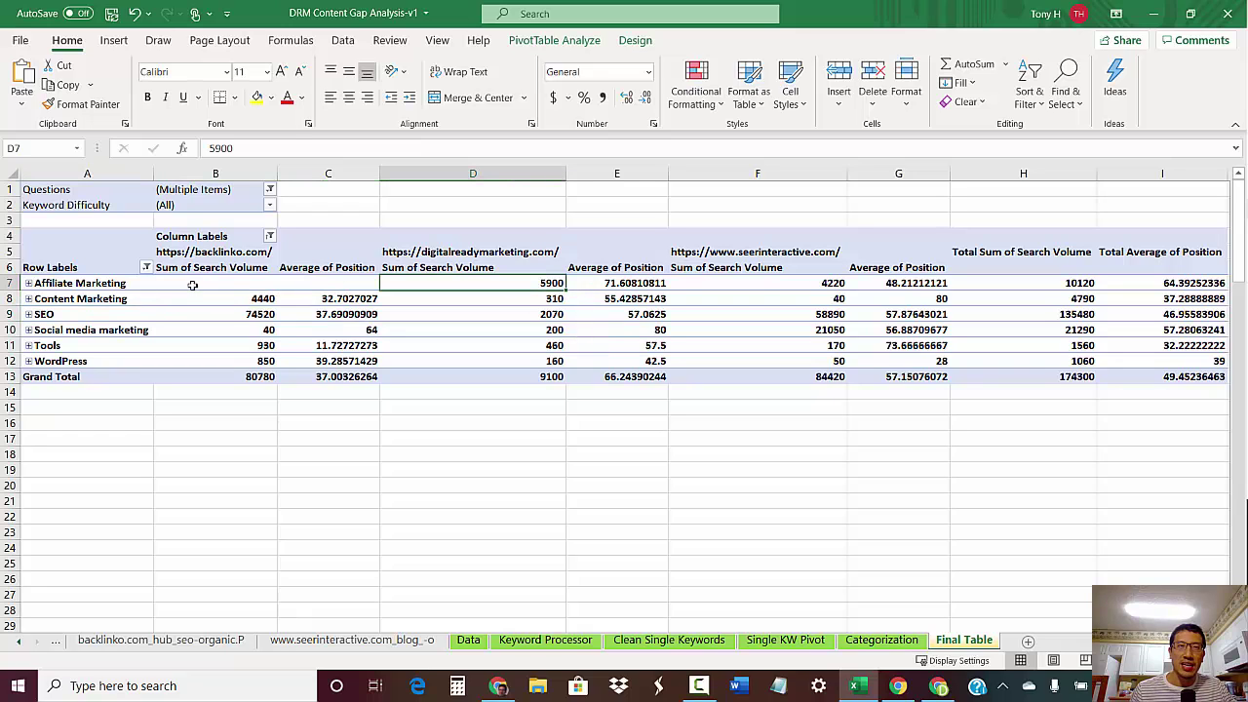
{"action": "left_click", "coordinate": [443, 316]}
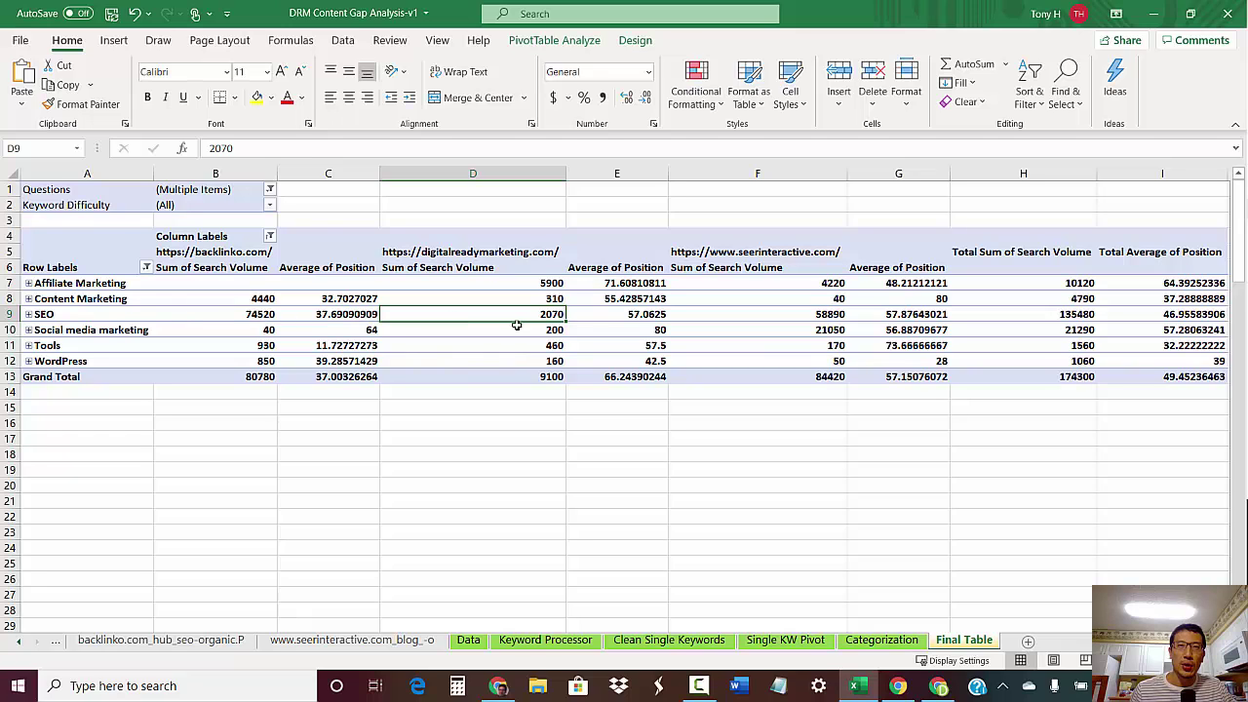
{"action": "left_click", "coordinate": [917, 315]}
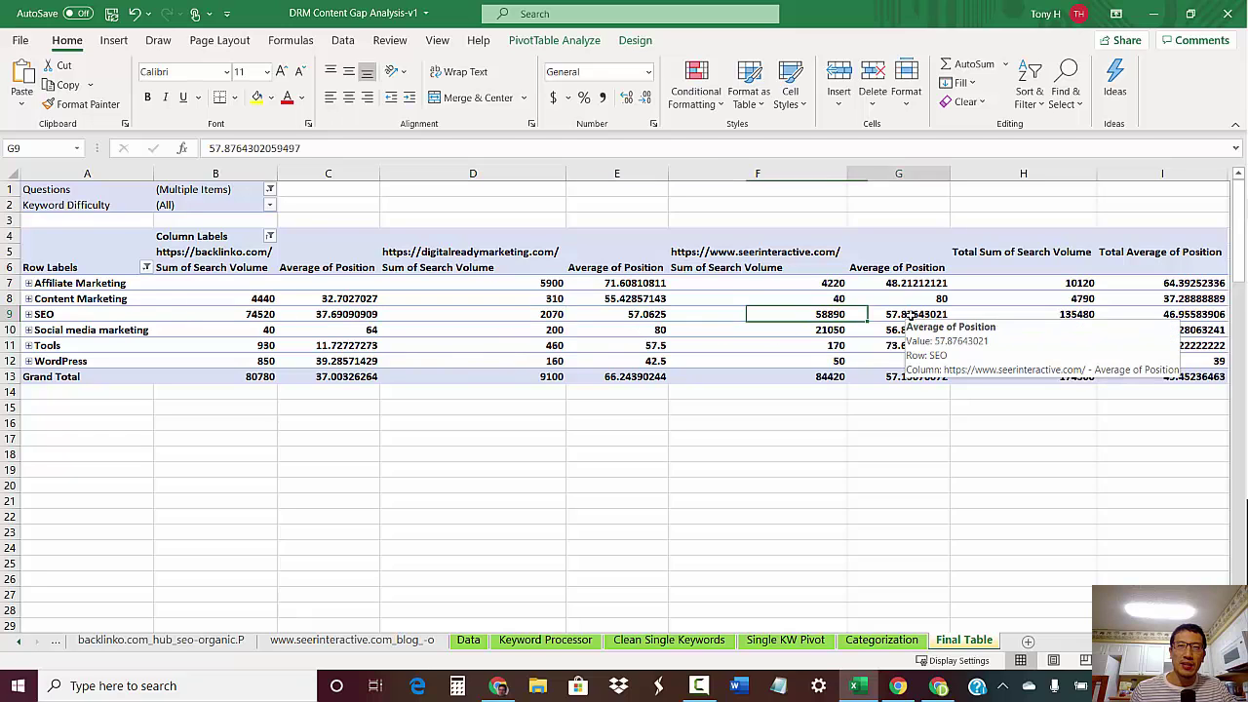
{"action": "left_click", "coordinate": [665, 317]}
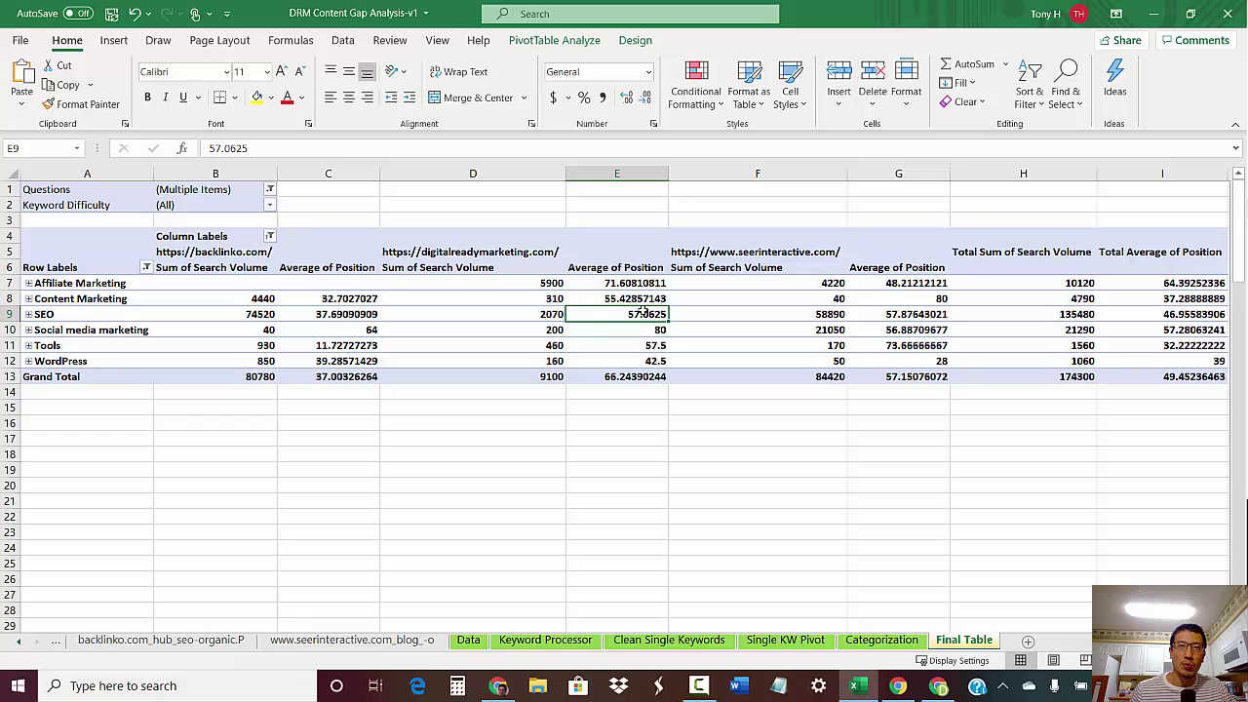
{"action": "left_click", "coordinate": [517, 314]}
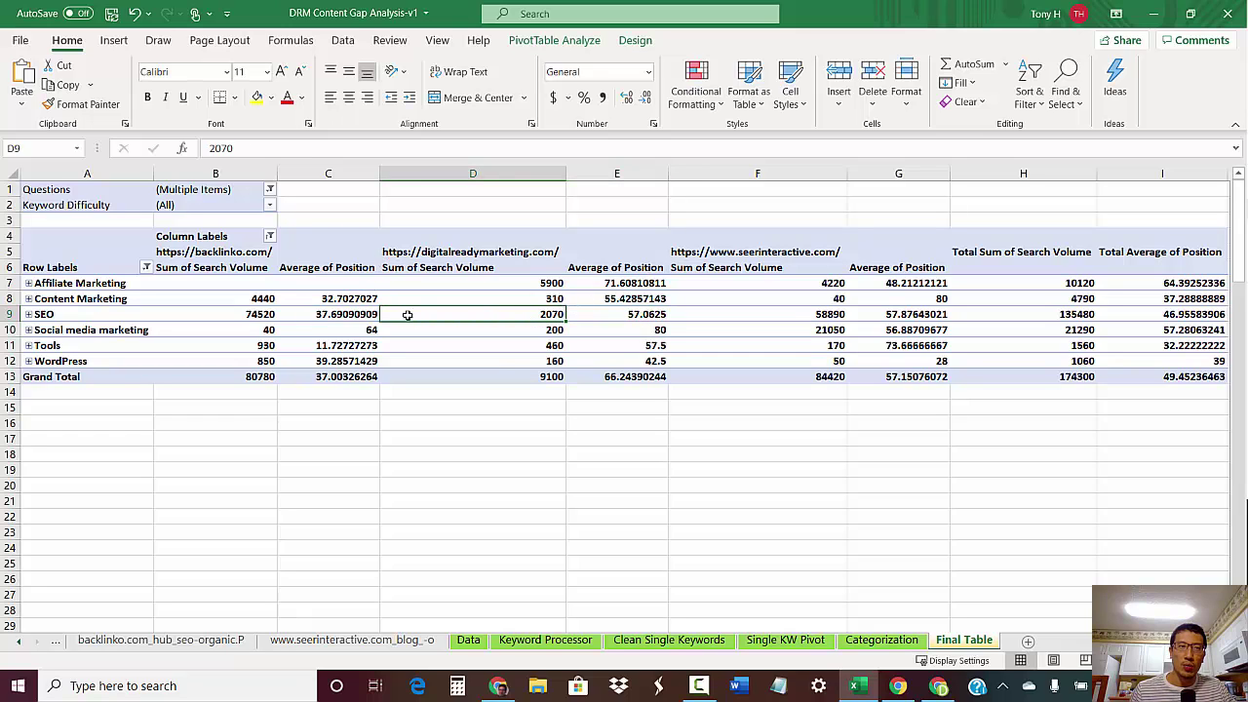
Expand the SEO category, check which domains rank for "bounce rate what is good", and collapse it again
{"action": "left_click", "coordinate": [29, 314]}
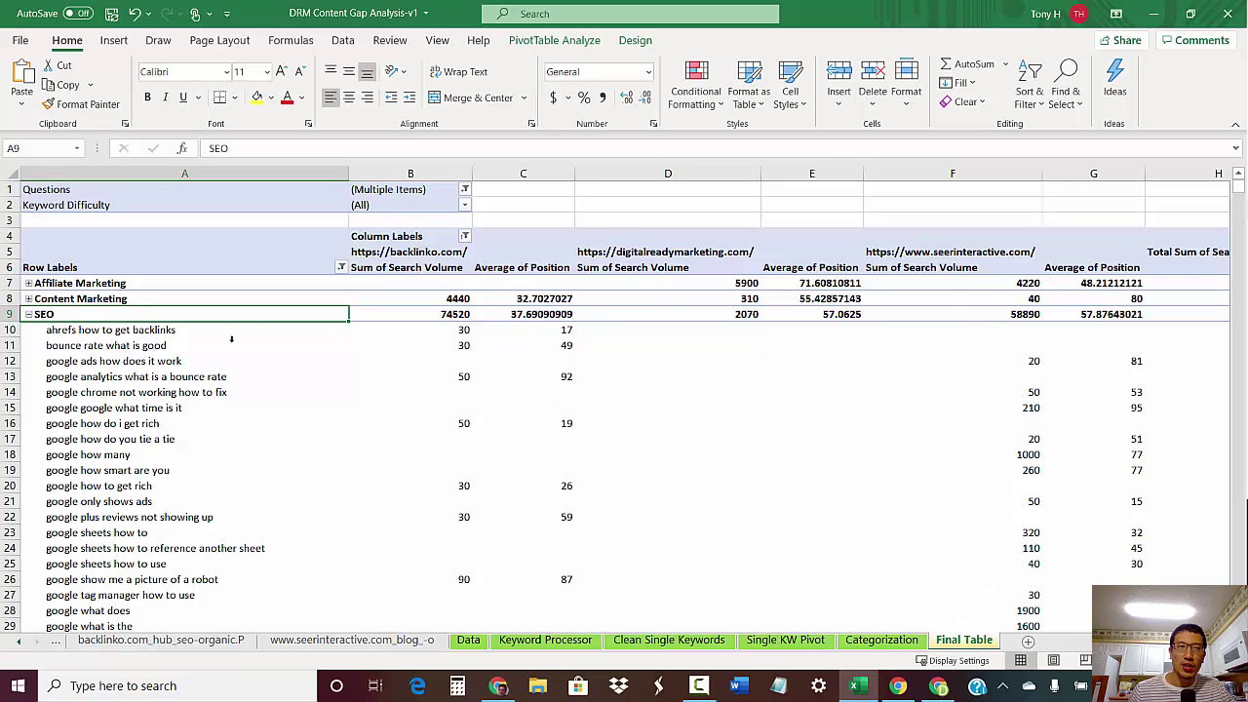
{"action": "left_click", "coordinate": [201, 347]}
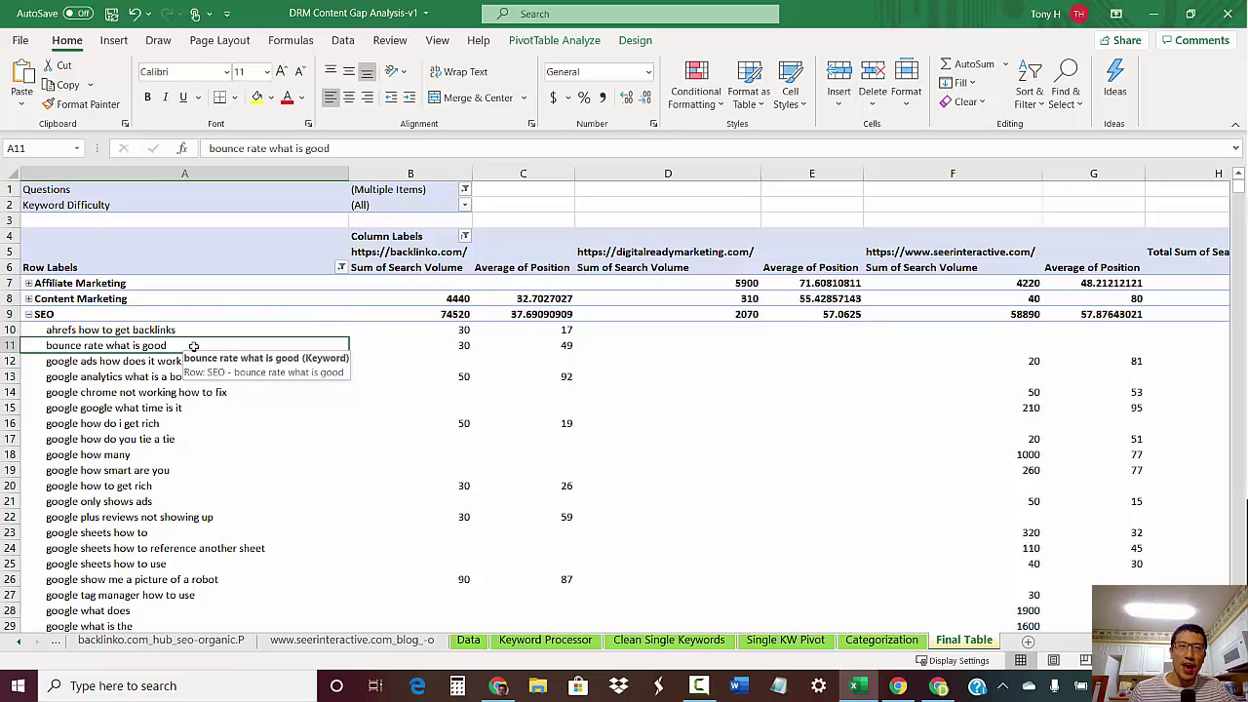
{"action": "left_click", "coordinate": [552, 348]}
{"action": "left_click", "coordinate": [558, 331]}
{"action": "left_click", "coordinate": [560, 347]}
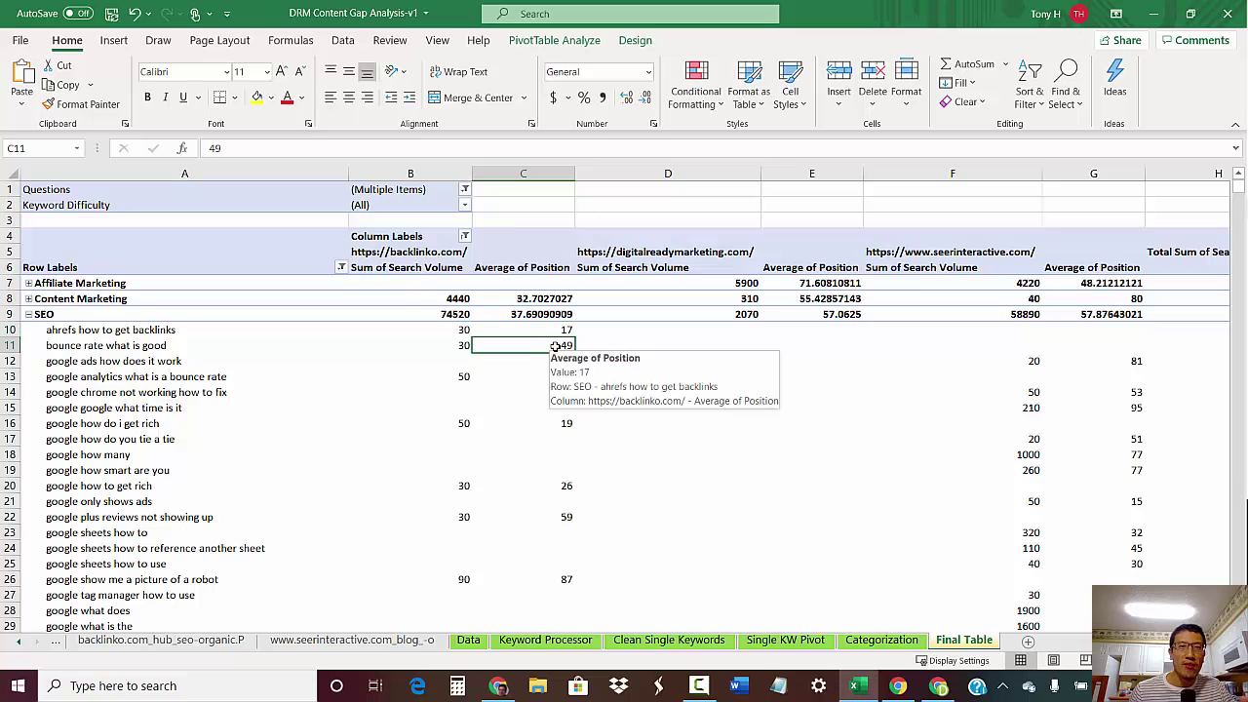
{"action": "left_click", "coordinate": [650, 348]}
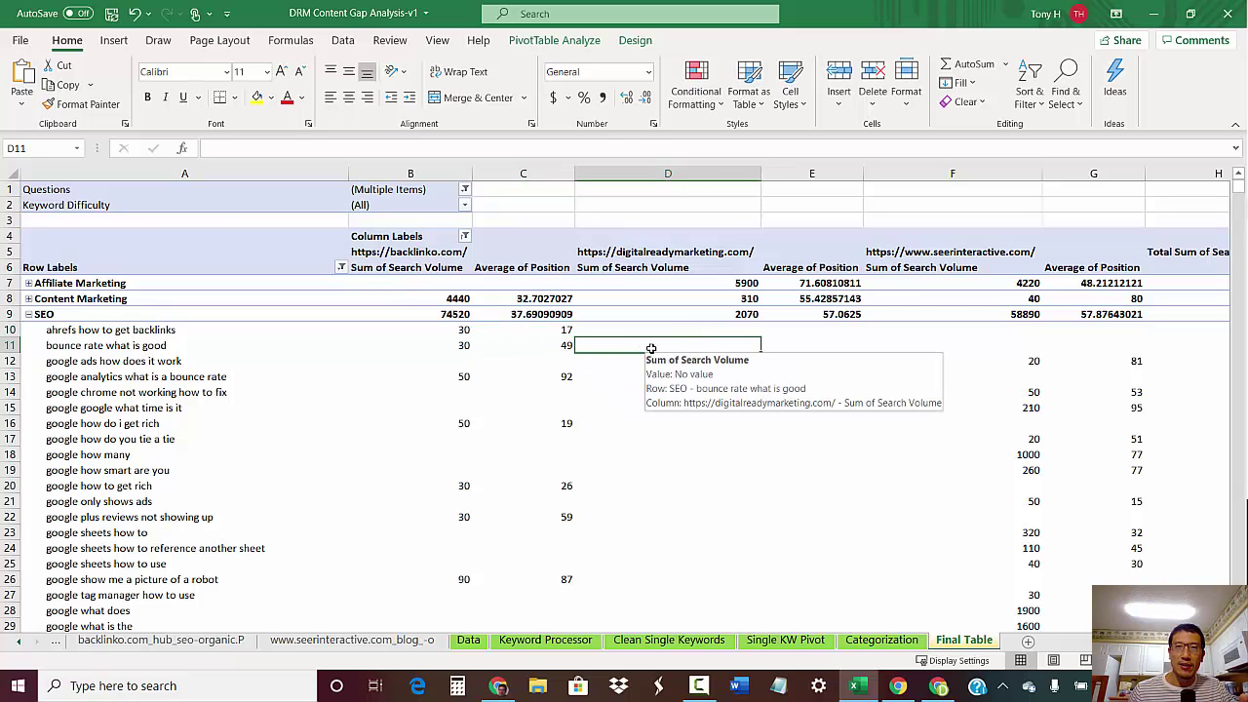
{"action": "left_click_drag", "start_coordinate": [649, 348], "coordinate": [807, 348]}
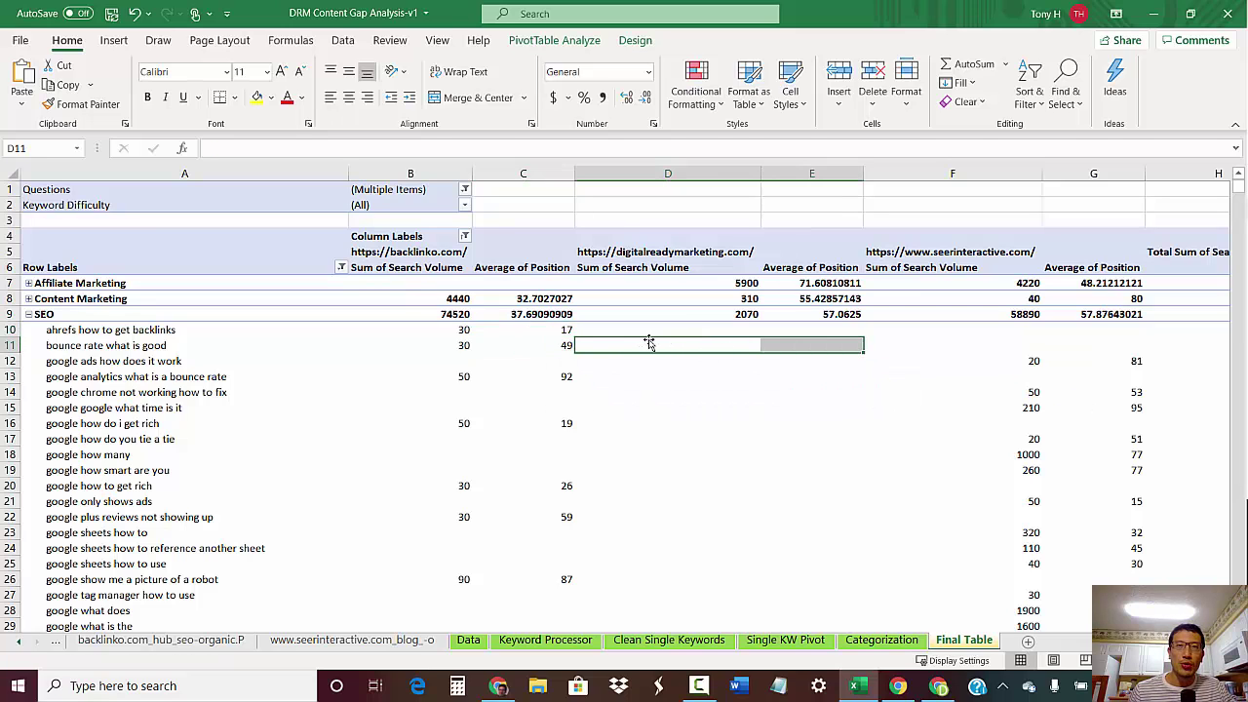
{"action": "left_click", "coordinate": [190, 346]}
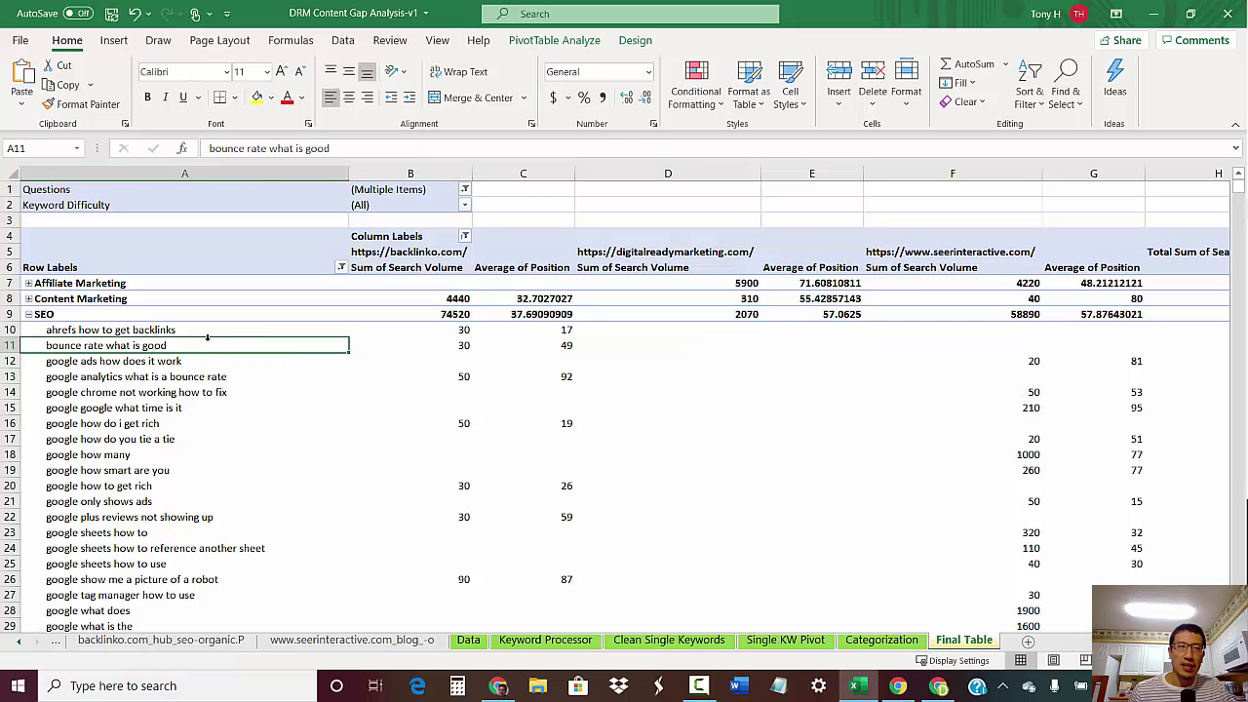
{"action": "left_click", "coordinate": [28, 314]}
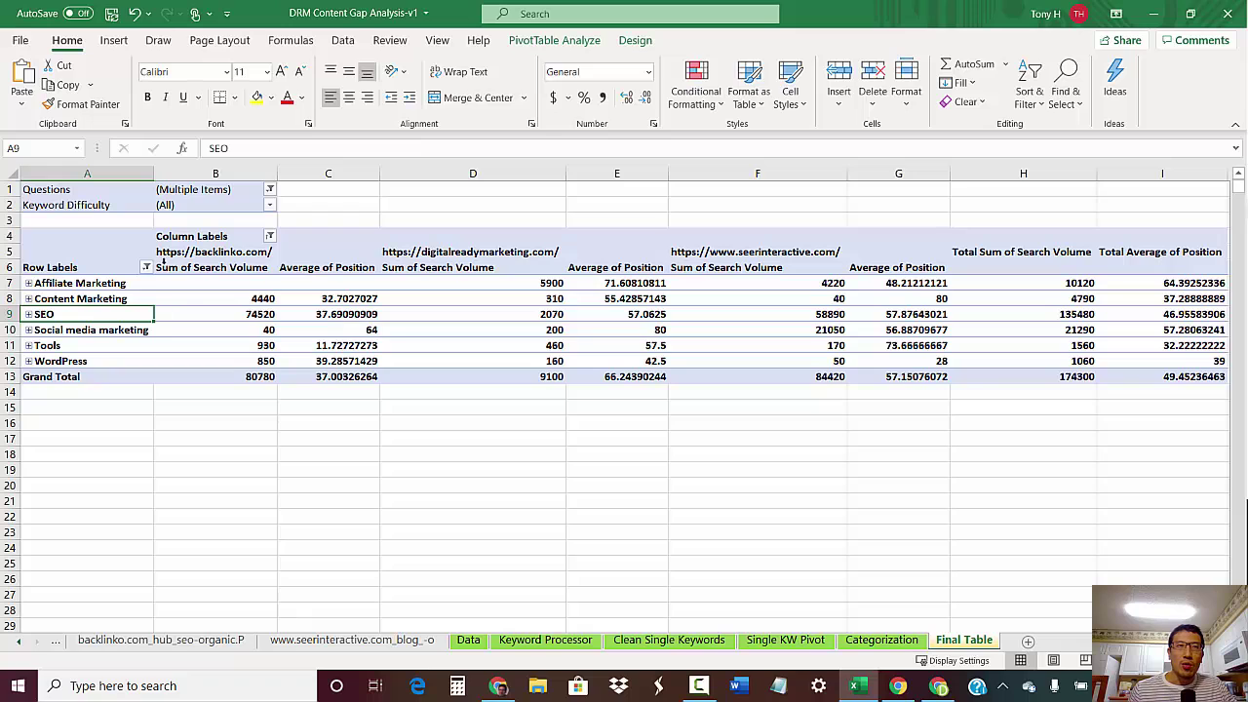
Show the pivot table's field list and add the URL field to the rows beneath Keyword
{"action": "left_click", "coordinate": [118, 245]}
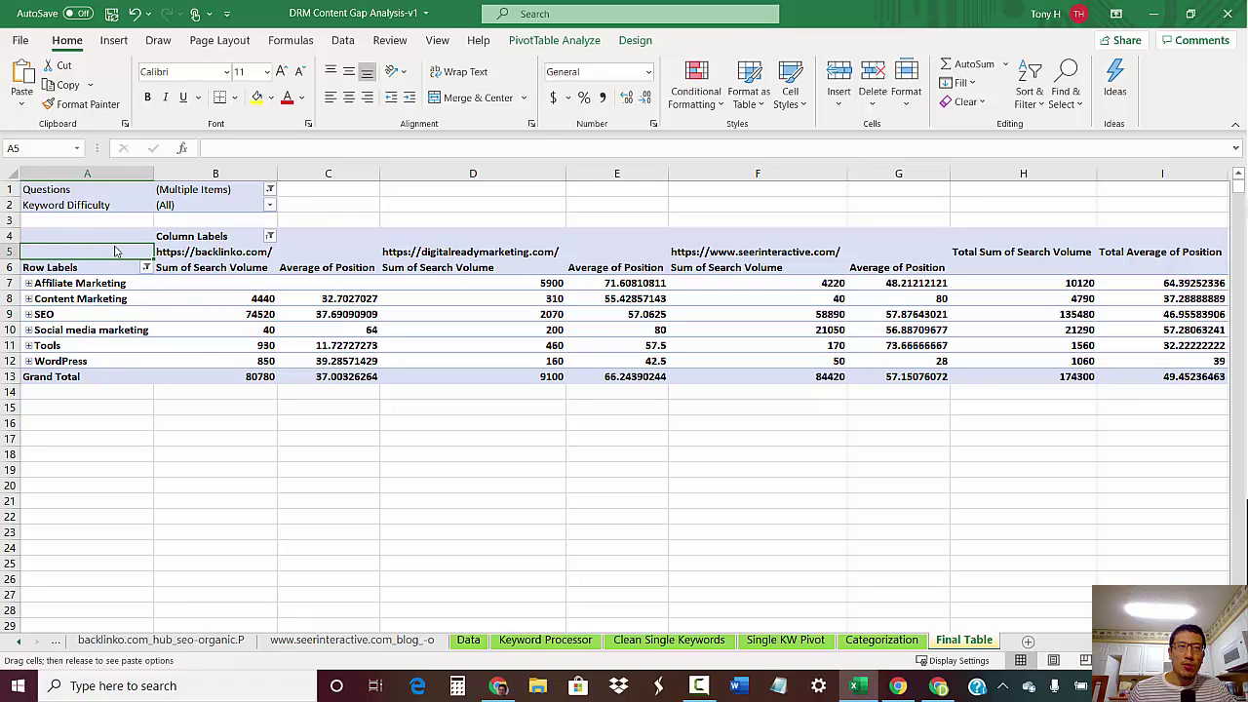
{"action": "right_click", "coordinate": [117, 249]}
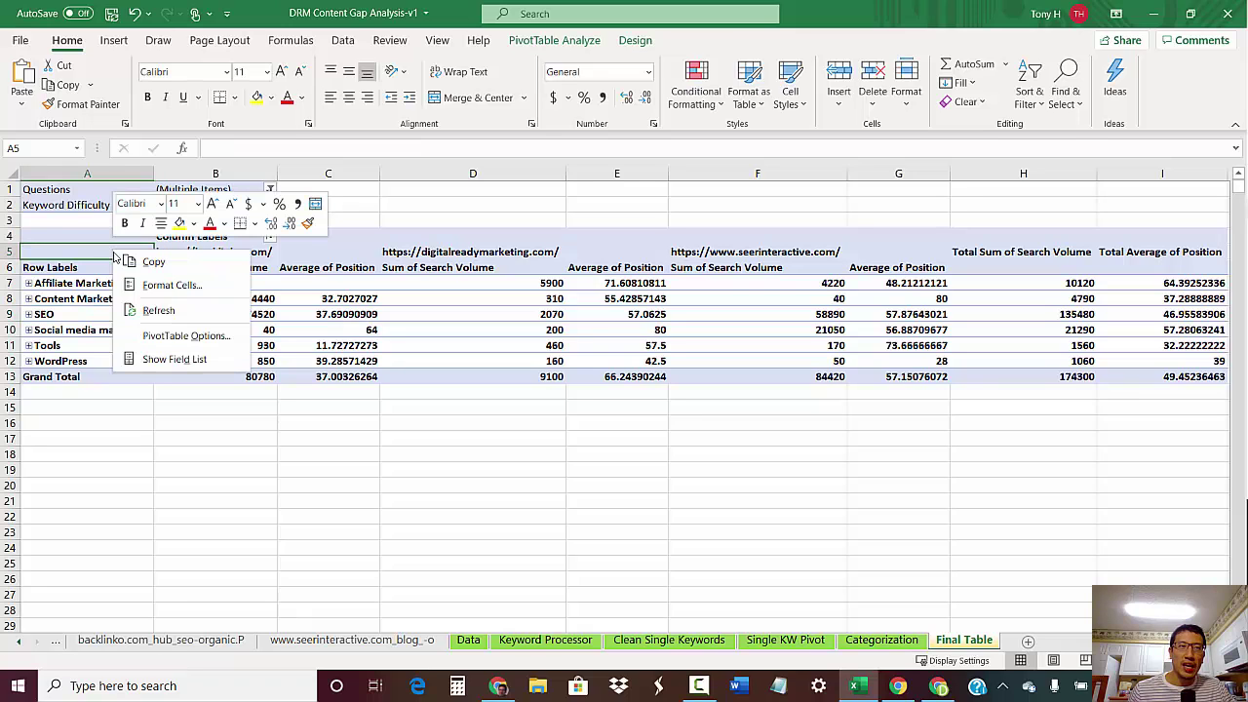
{"action": "left_click", "coordinate": [176, 360]}
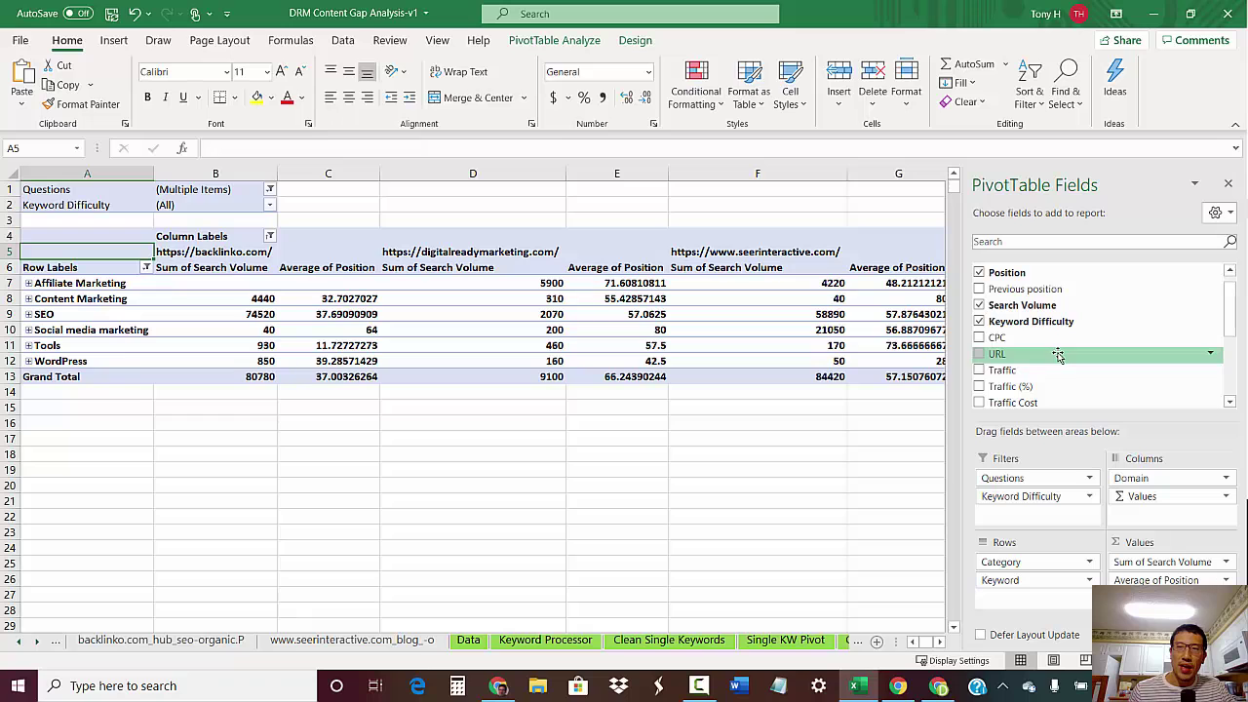
{"action": "left_click_drag", "start_coordinate": [1059, 356], "coordinate": [1057, 589]}
Expand the Content Marketing category to review the ranking URL under each keyword, and collapse it again
{"action": "left_click", "coordinate": [28, 298]}
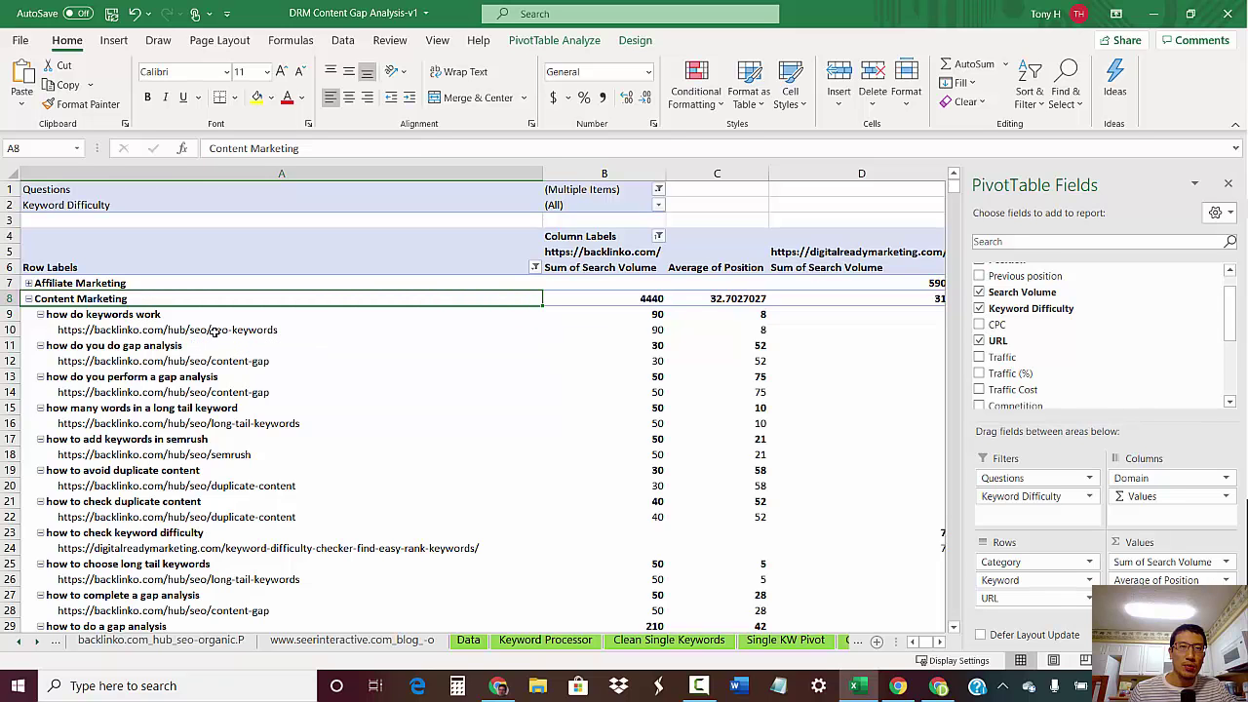
{"action": "scroll", "coordinate": [267, 451], "scroll_direction": "down", "scroll_amount": 4}
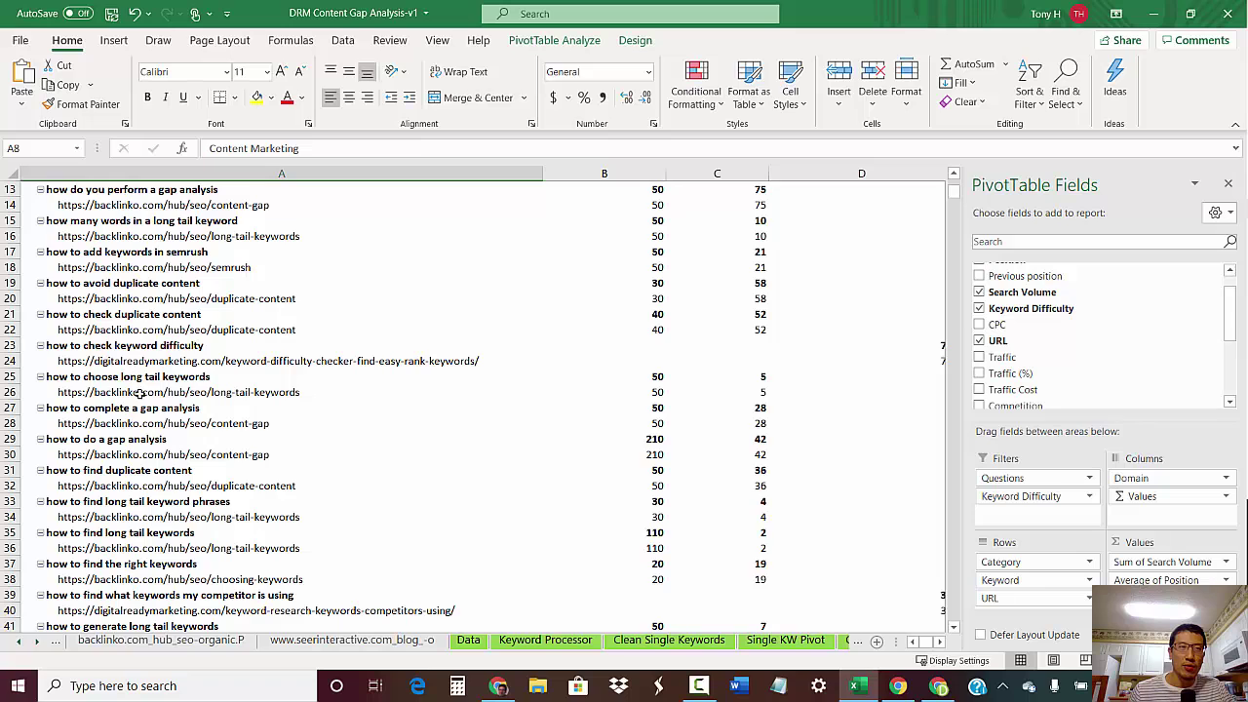
{"action": "scroll", "coordinate": [158, 383], "scroll_direction": "up", "scroll_amount": 4}
{"action": "left_click", "coordinate": [29, 300]}
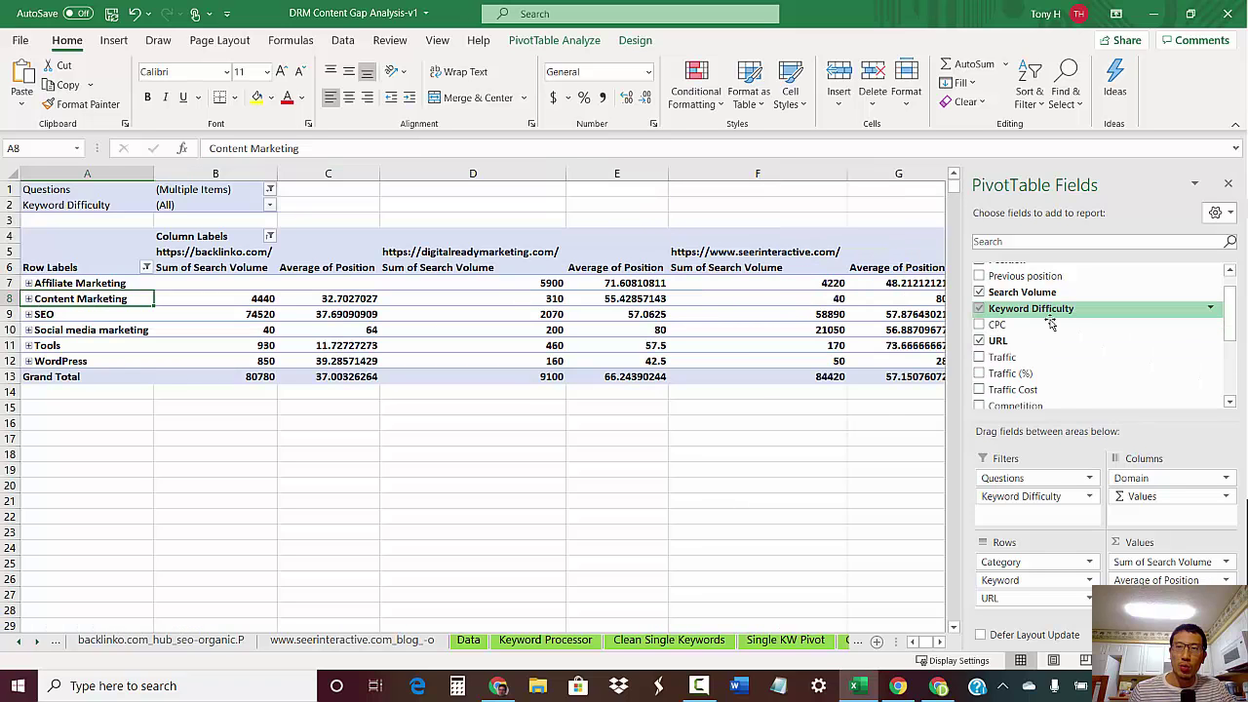
Add Keyword Difficulty to the pivot table's values and close the field list
{"action": "left_click_drag", "start_coordinate": [1041, 308], "coordinate": [1133, 480]}
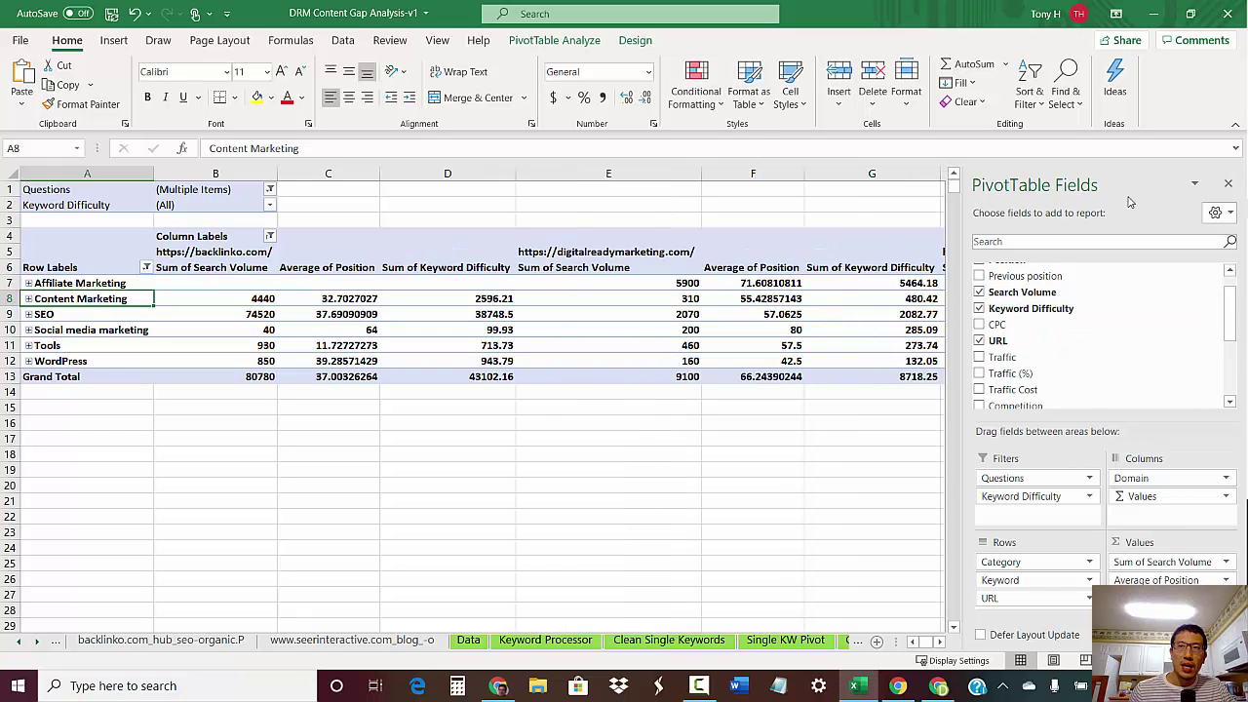
{"action": "left_click", "coordinate": [1228, 183]}
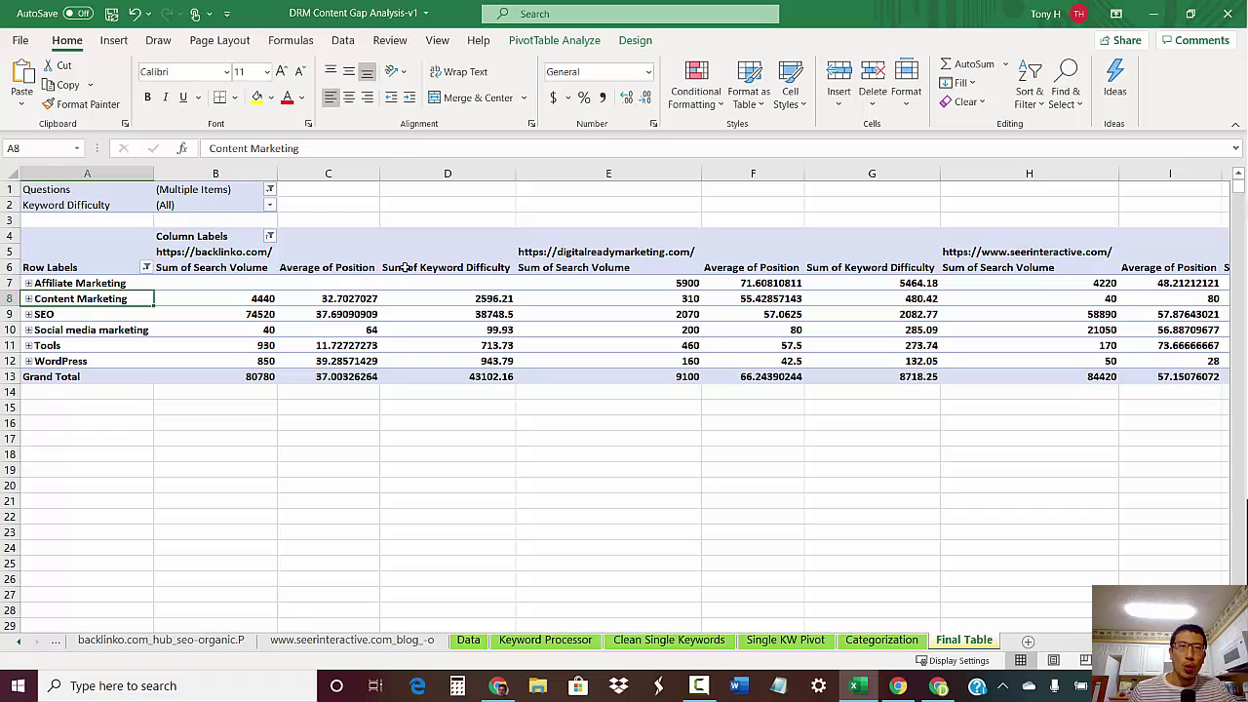
Examine the summed keyword difficulty against the individual keyword scores in the expanded Content Marketing category, and collapse it again
{"action": "mouse_move", "coordinate": [497, 302]}
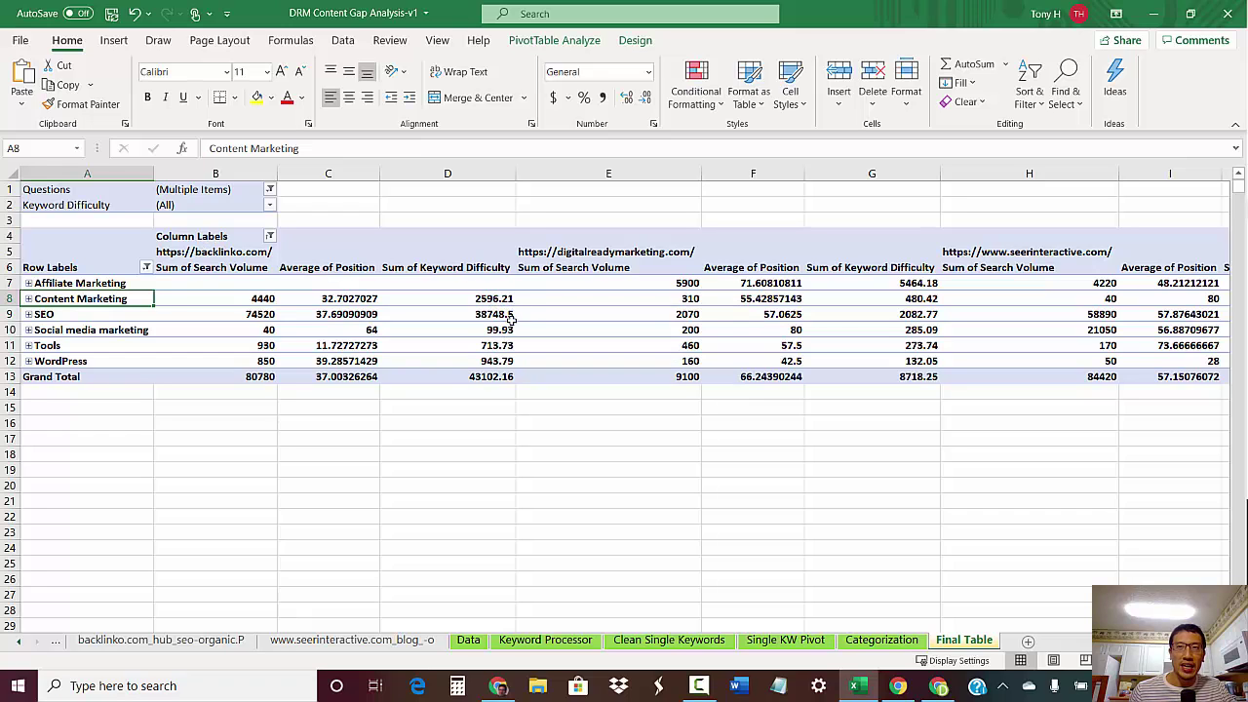
{"action": "left_click", "coordinate": [879, 287]}
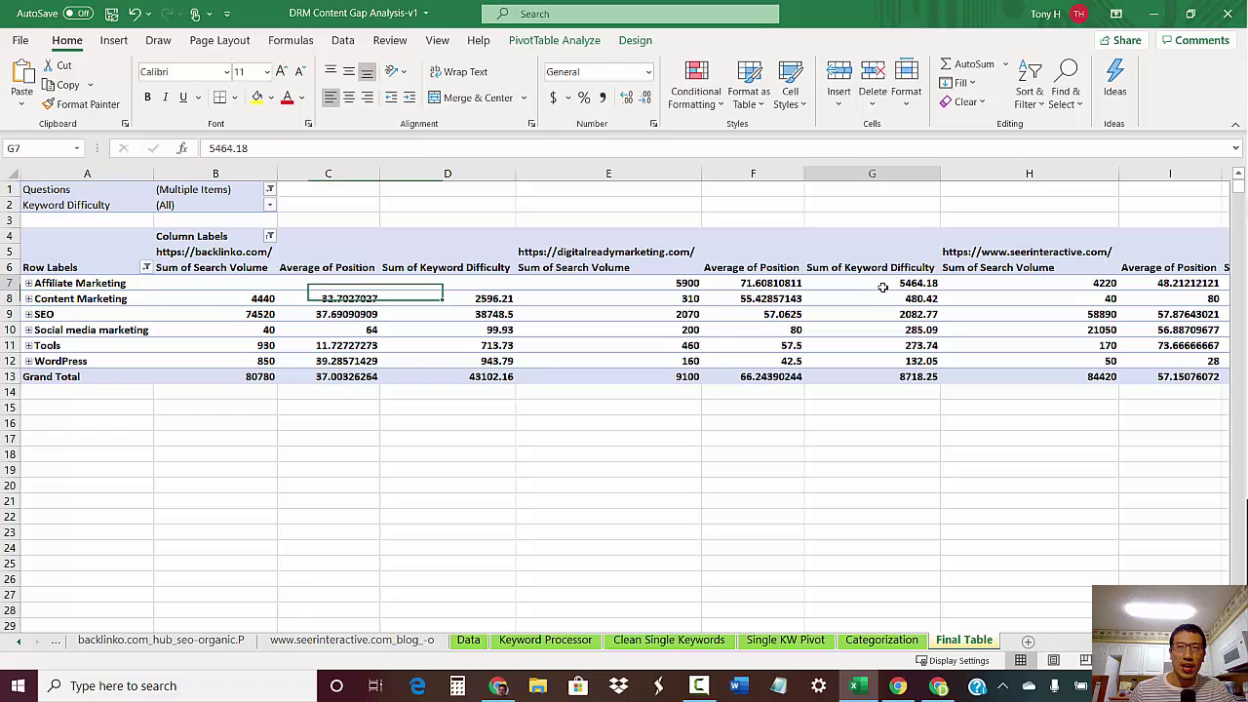
{"action": "left_click", "coordinate": [490, 297]}
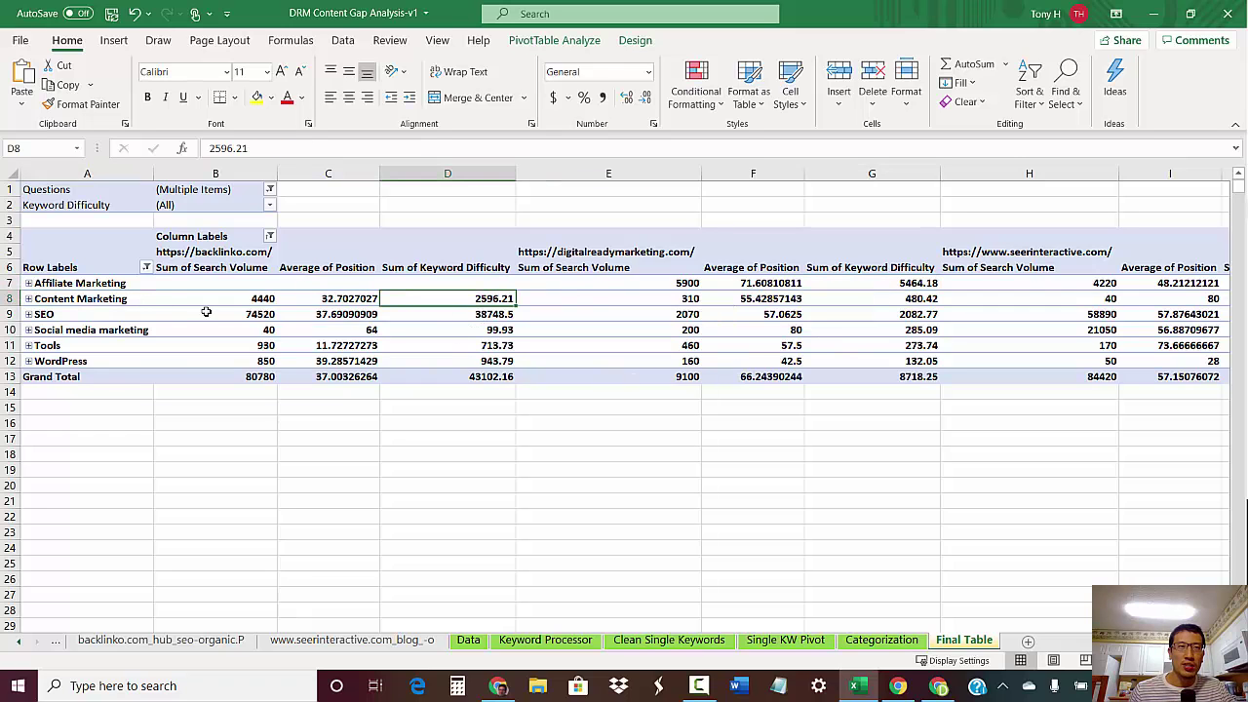
{"action": "left_click", "coordinate": [28, 299]}
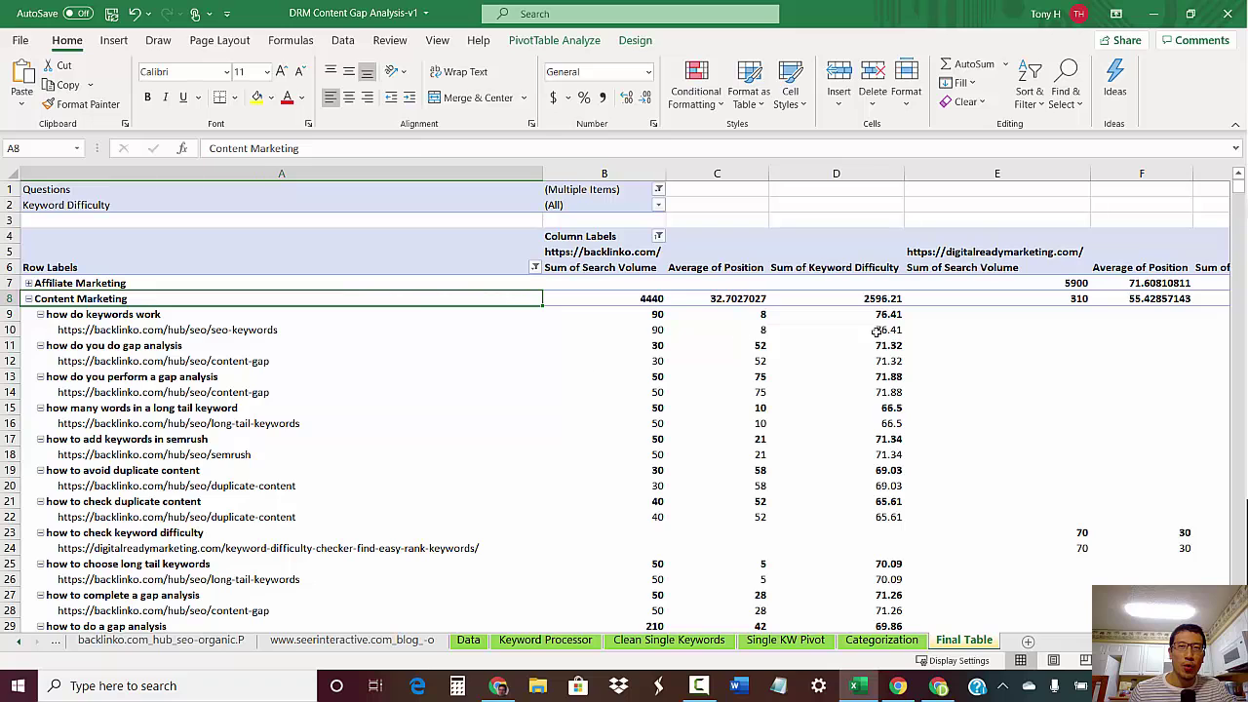
{"action": "left_click_drag", "start_coordinate": [899, 315], "coordinate": [883, 517]}
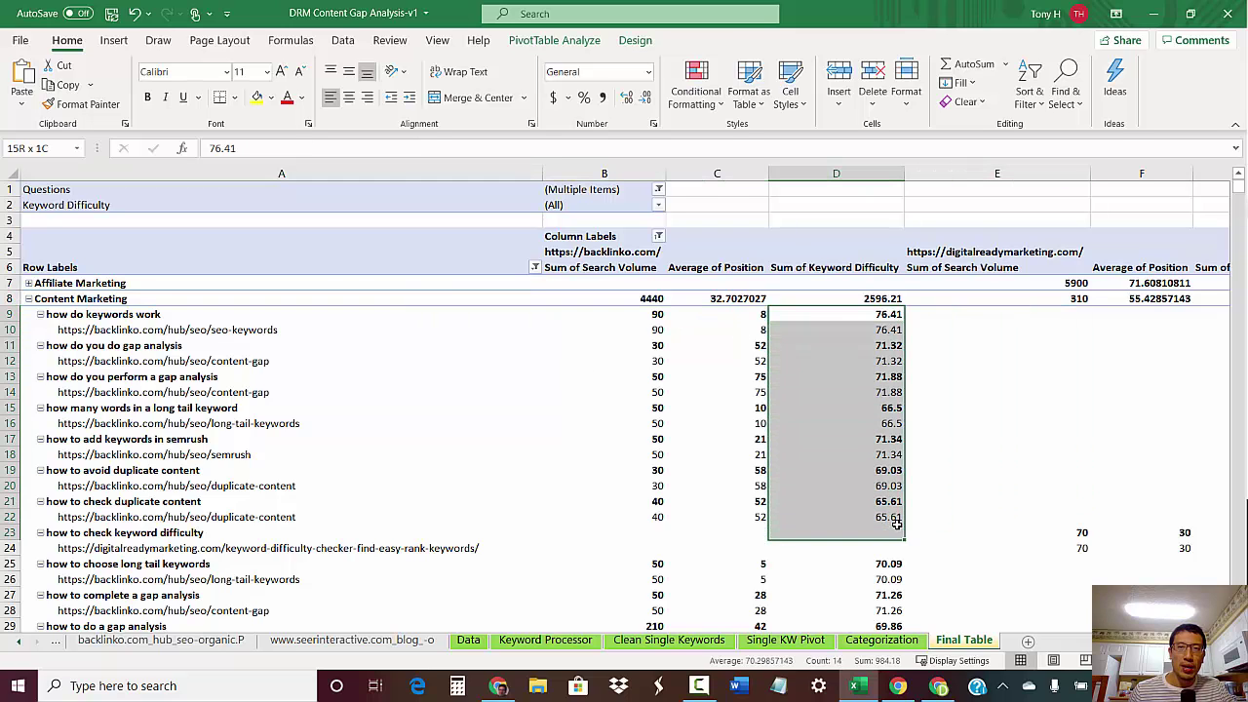
{"action": "left_click", "coordinate": [883, 301]}
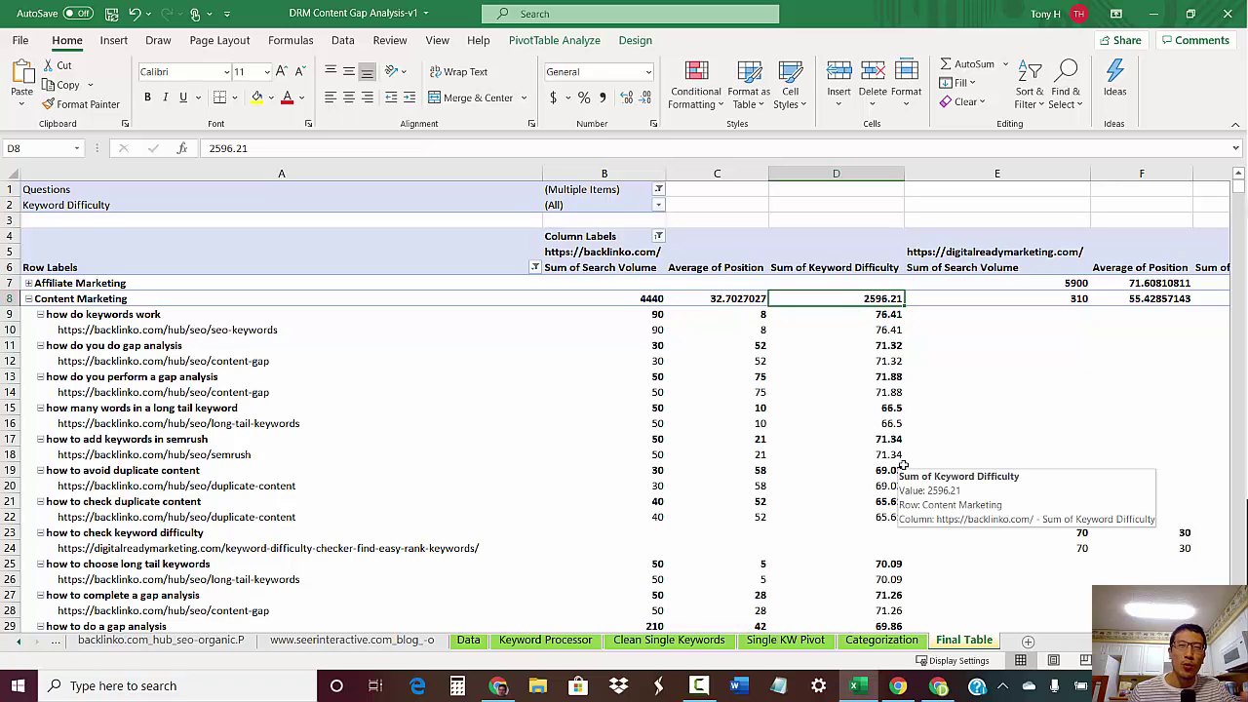
{"action": "left_click", "coordinate": [28, 298]}
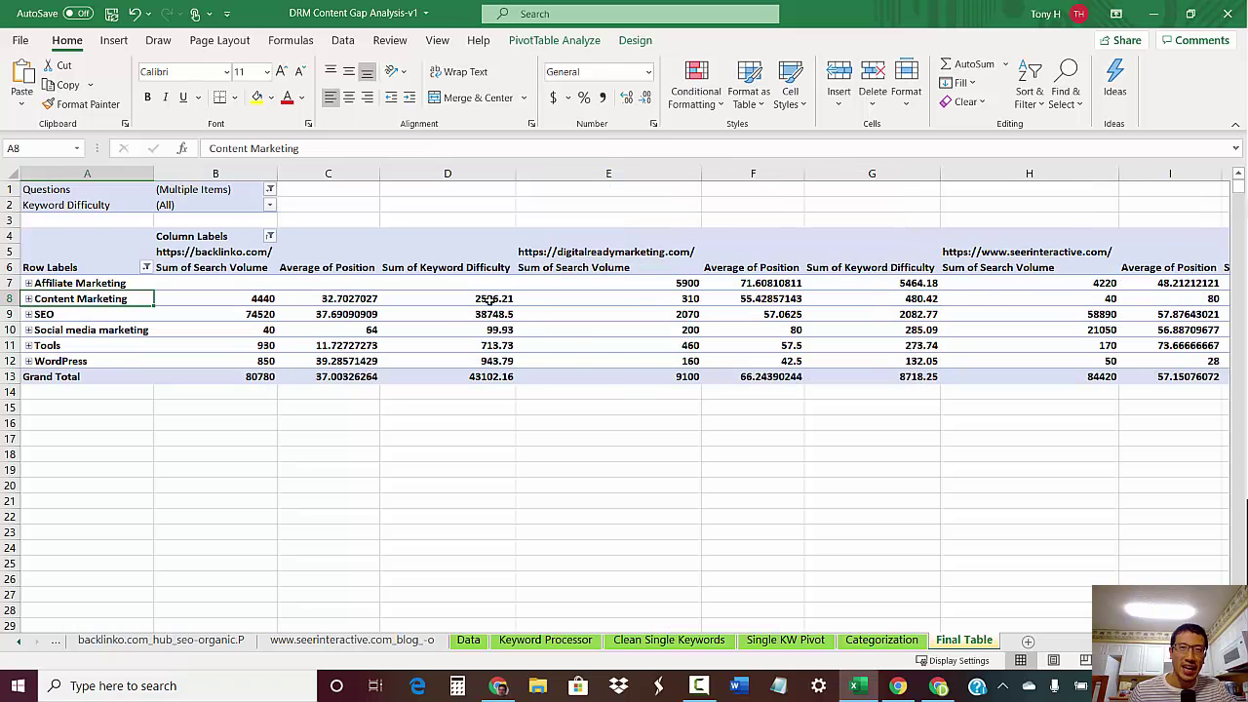
Filter the pivot table's Keyword Difficulty field to the scores that match a search for 70
{"action": "left_click_drag", "start_coordinate": [478, 300], "coordinate": [476, 355]}
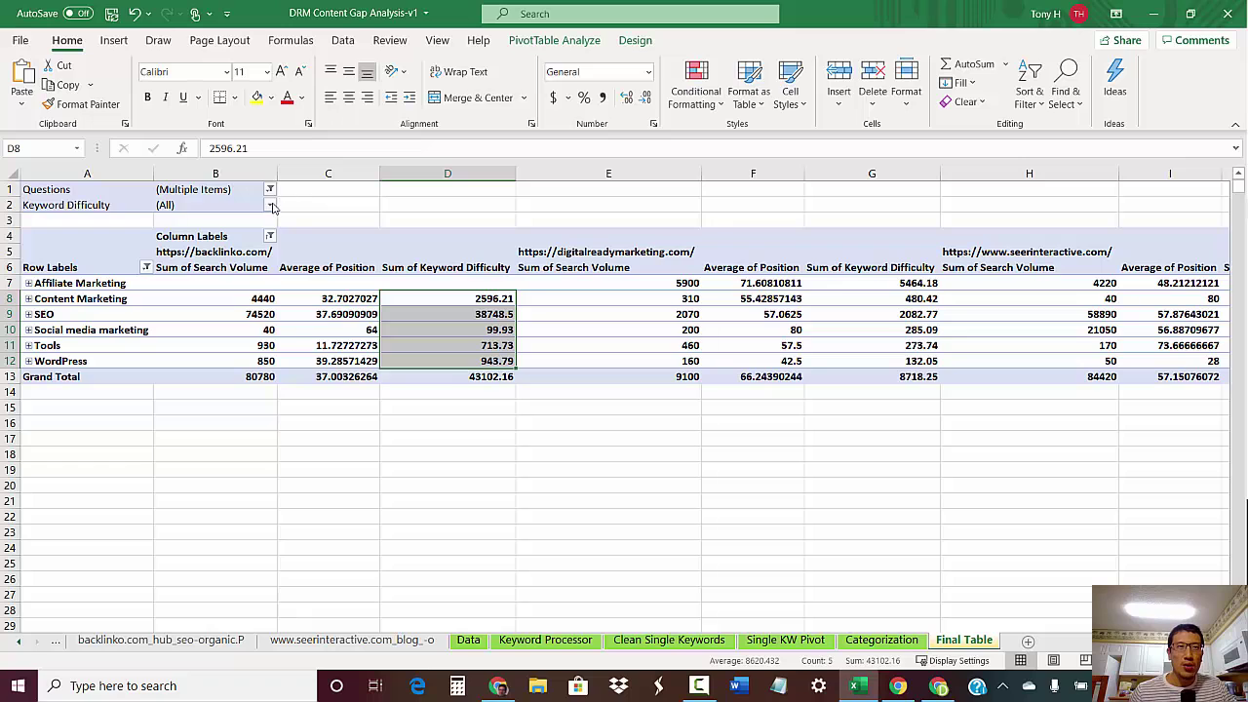
{"action": "left_click", "coordinate": [271, 205]}
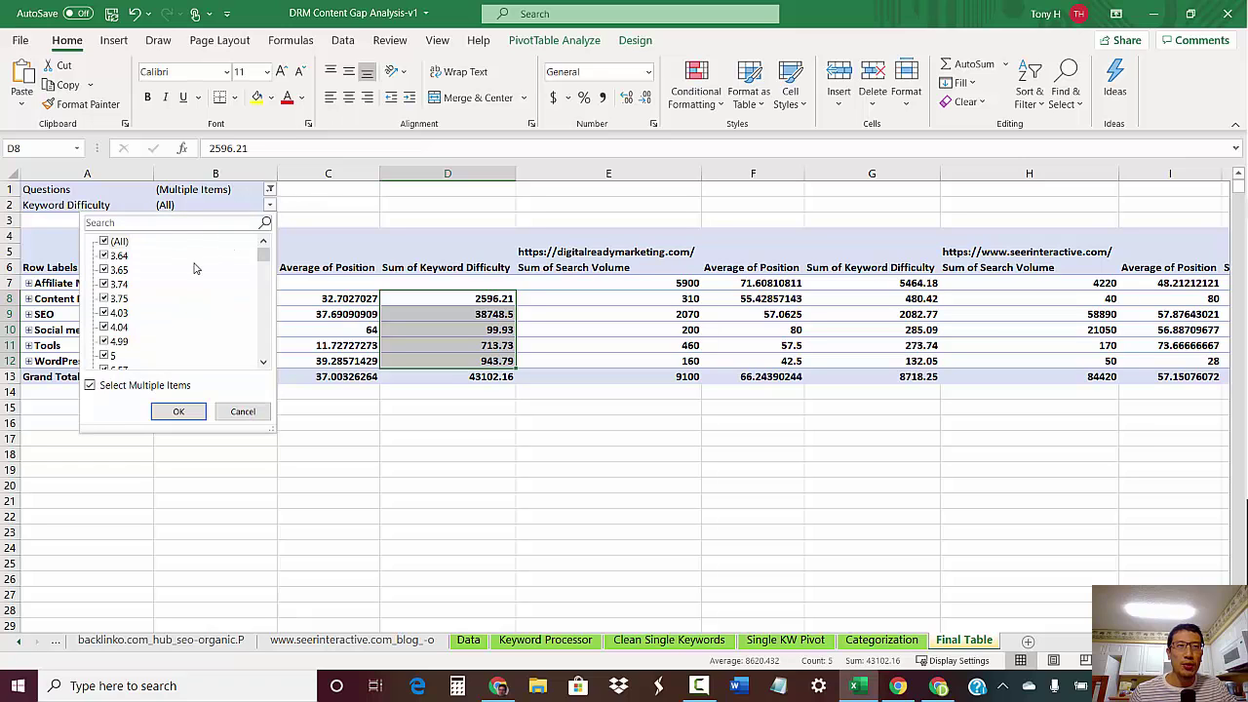
{"action": "left_click", "coordinate": [197, 225]}
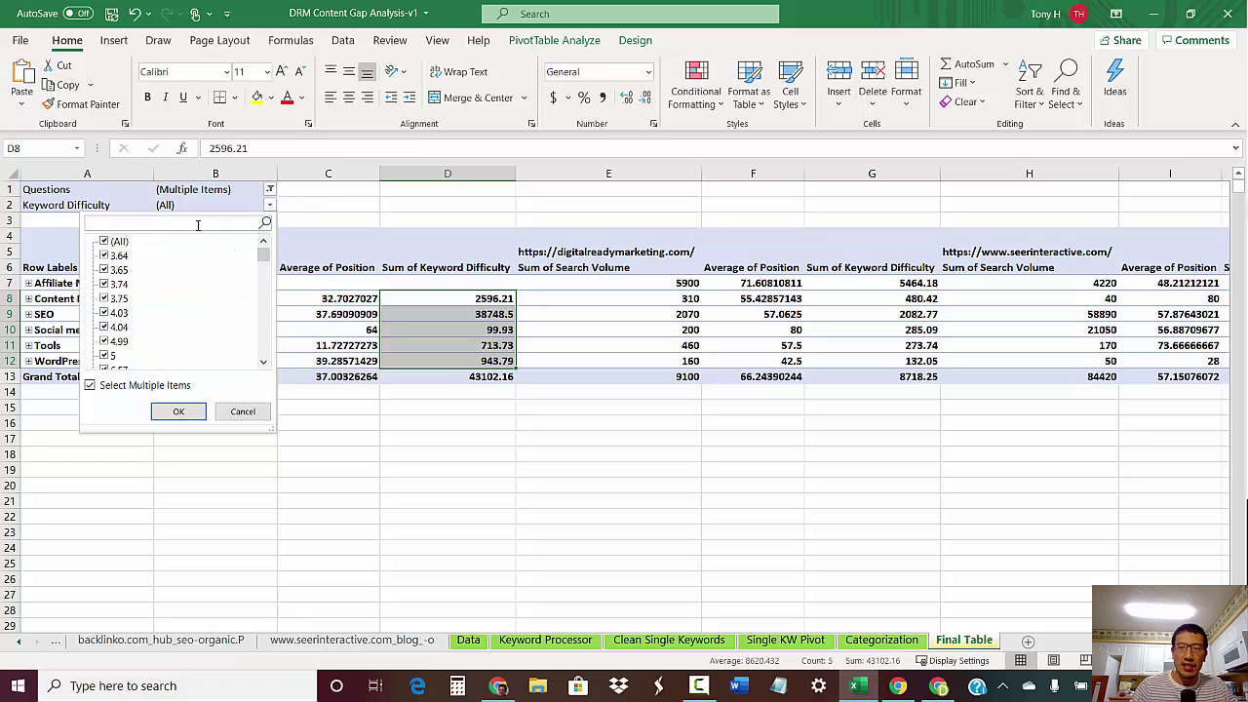
{"action": "type", "text": "50"}
{"action": "key", "text": "Return"}
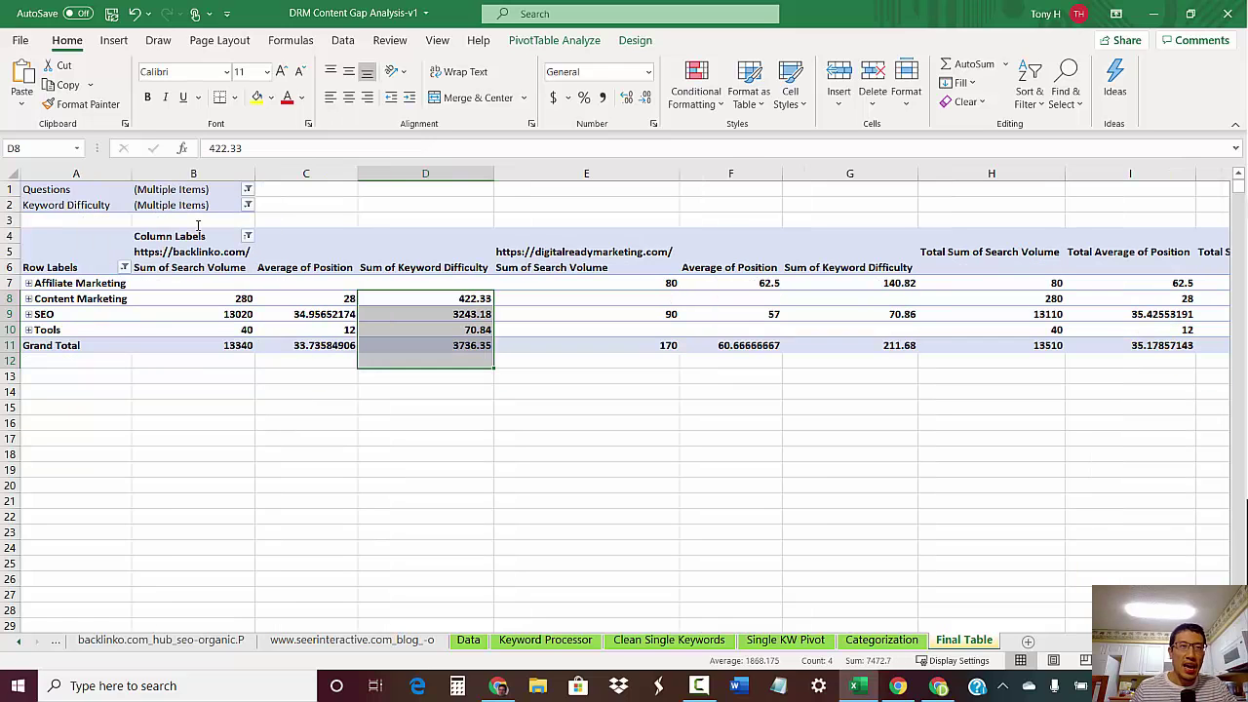
Expand the Content Marketing category to review the difficulty scores of its filtered keywords, and collapse it again
{"action": "left_click", "coordinate": [321, 298]}
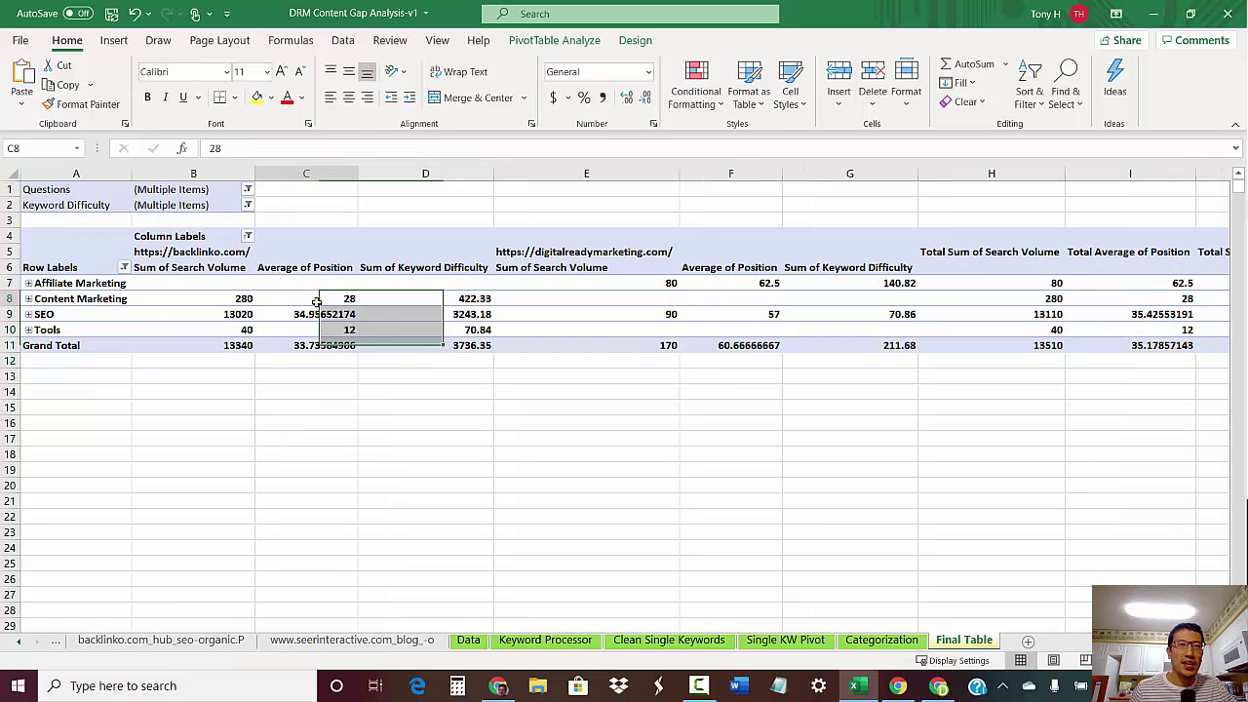
{"action": "left_click", "coordinate": [28, 298]}
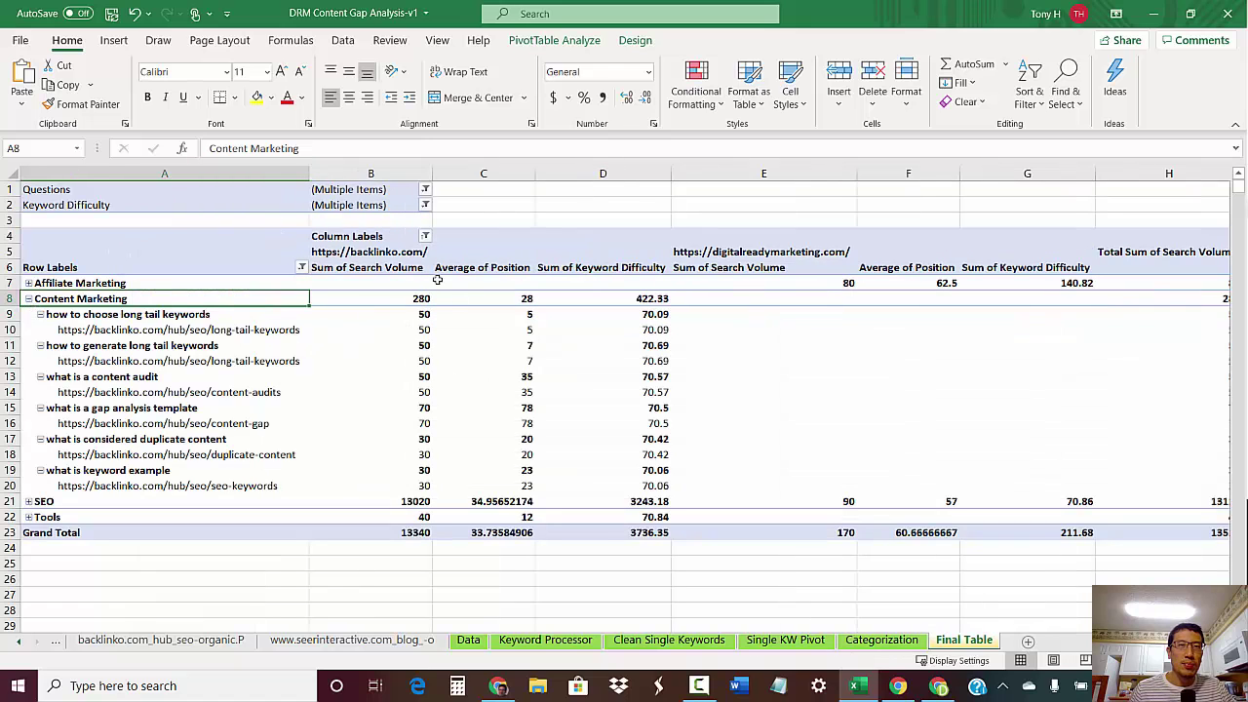
{"action": "left_click_drag", "start_coordinate": [673, 316], "coordinate": [654, 486]}
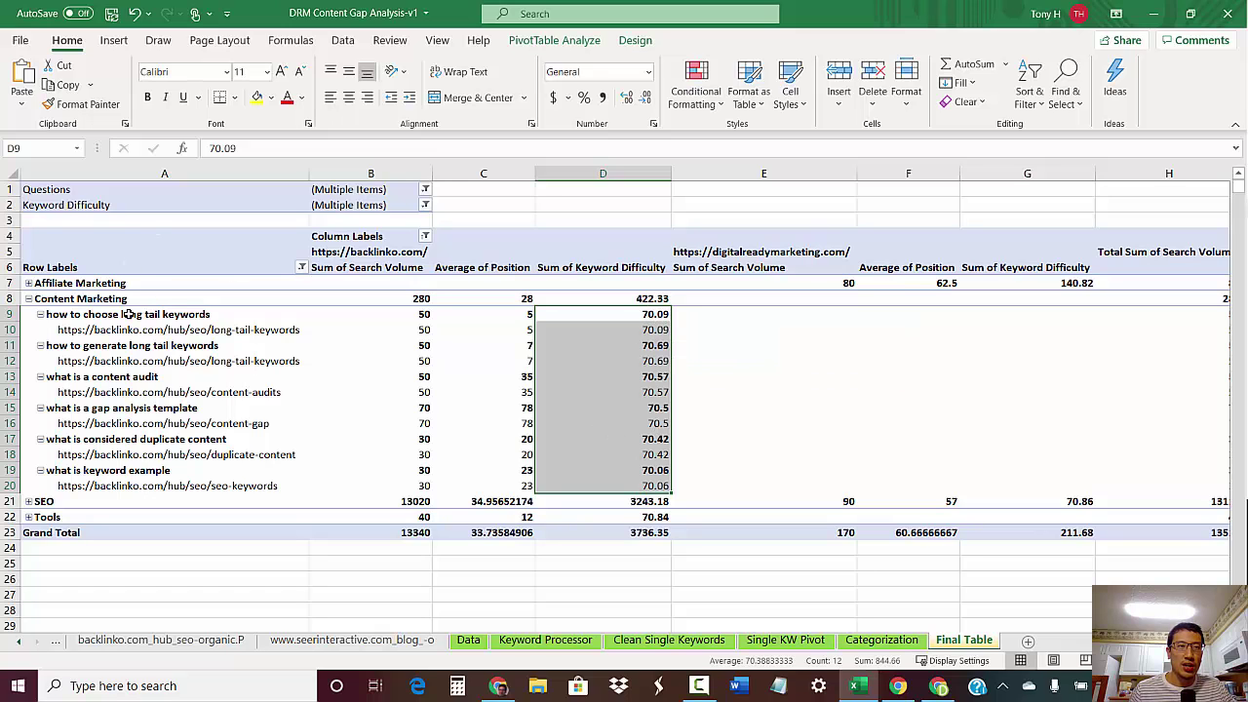
{"action": "left_click", "coordinate": [28, 300]}
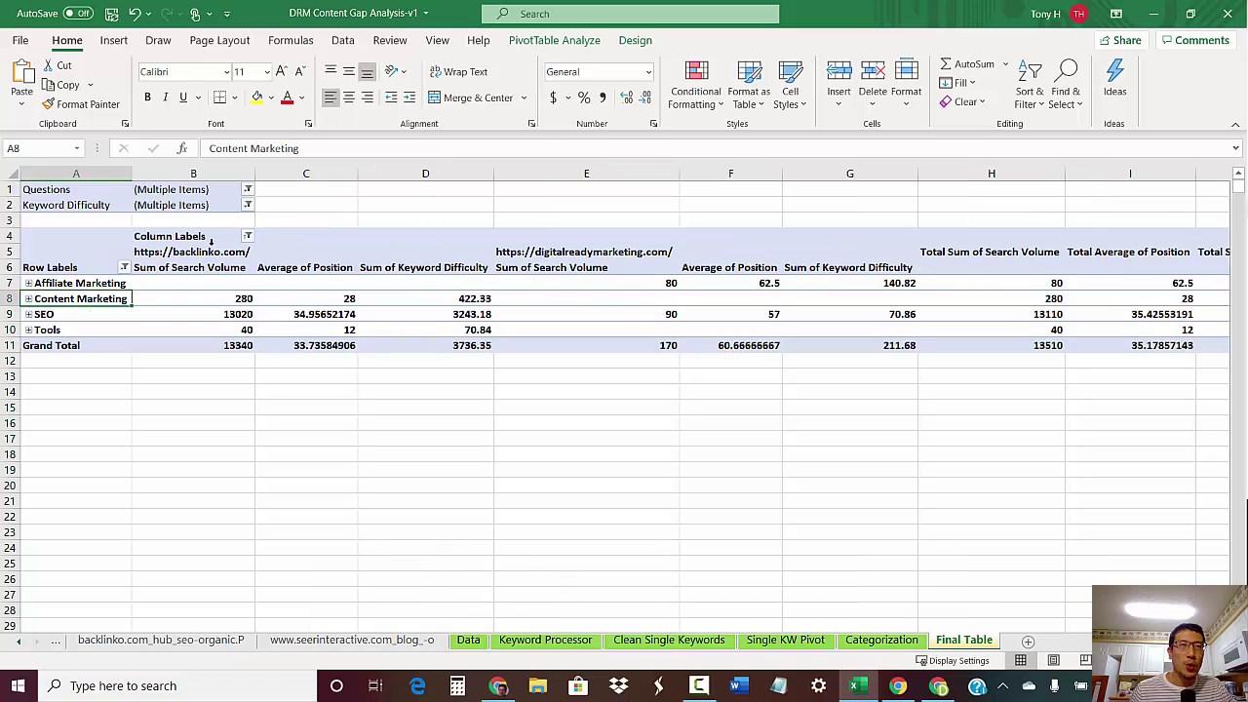
Restrict the pivot table's Questions filter to only "how" keywords
{"action": "left_click", "coordinate": [247, 189]}
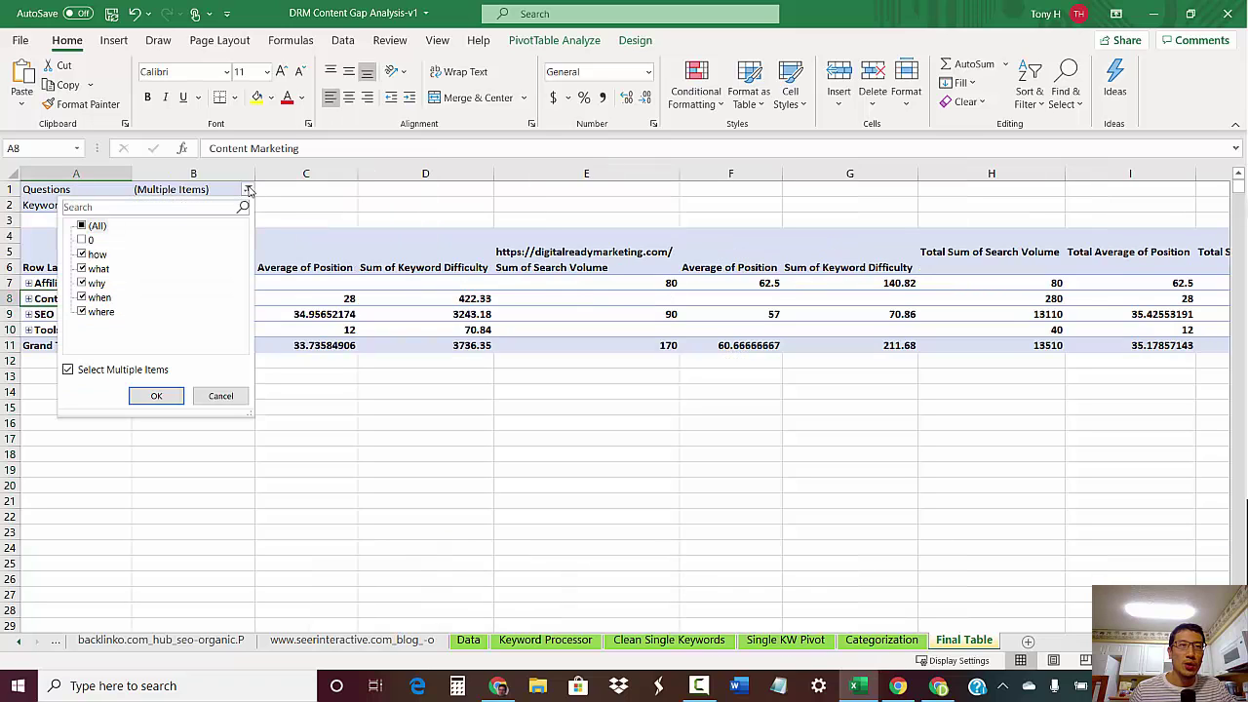
{"action": "left_click", "coordinate": [83, 226]}
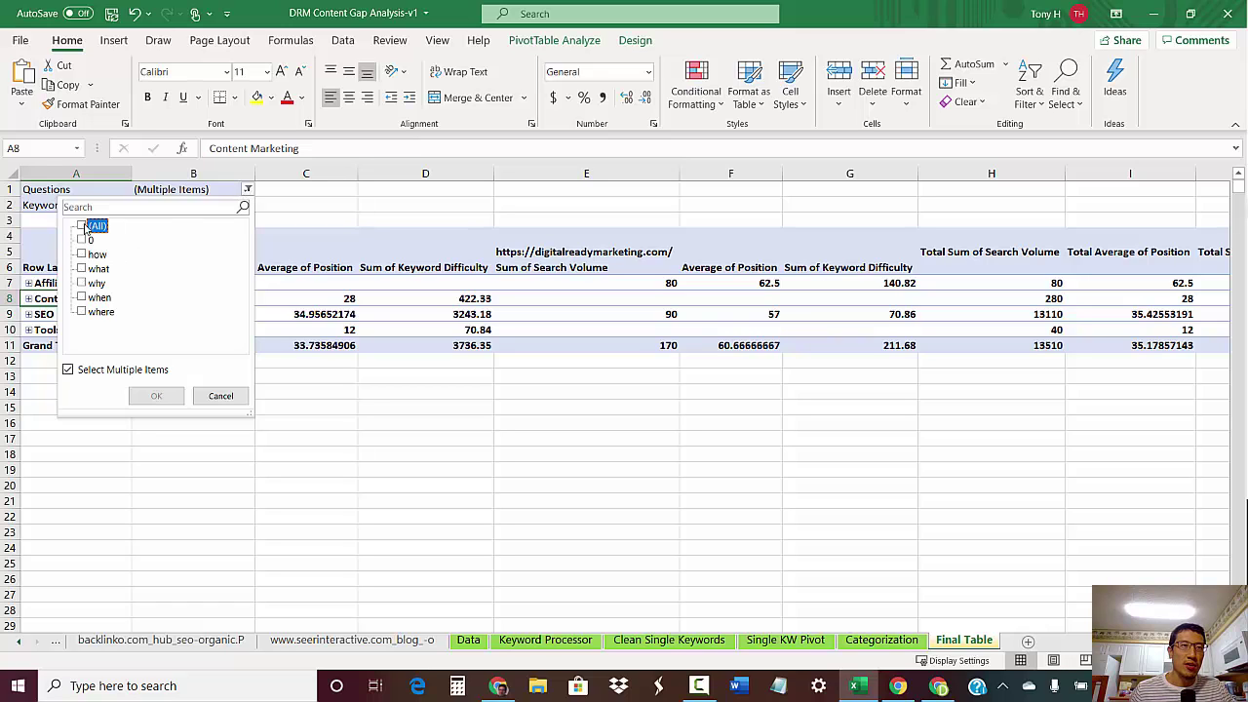
{"action": "left_click", "coordinate": [81, 254]}
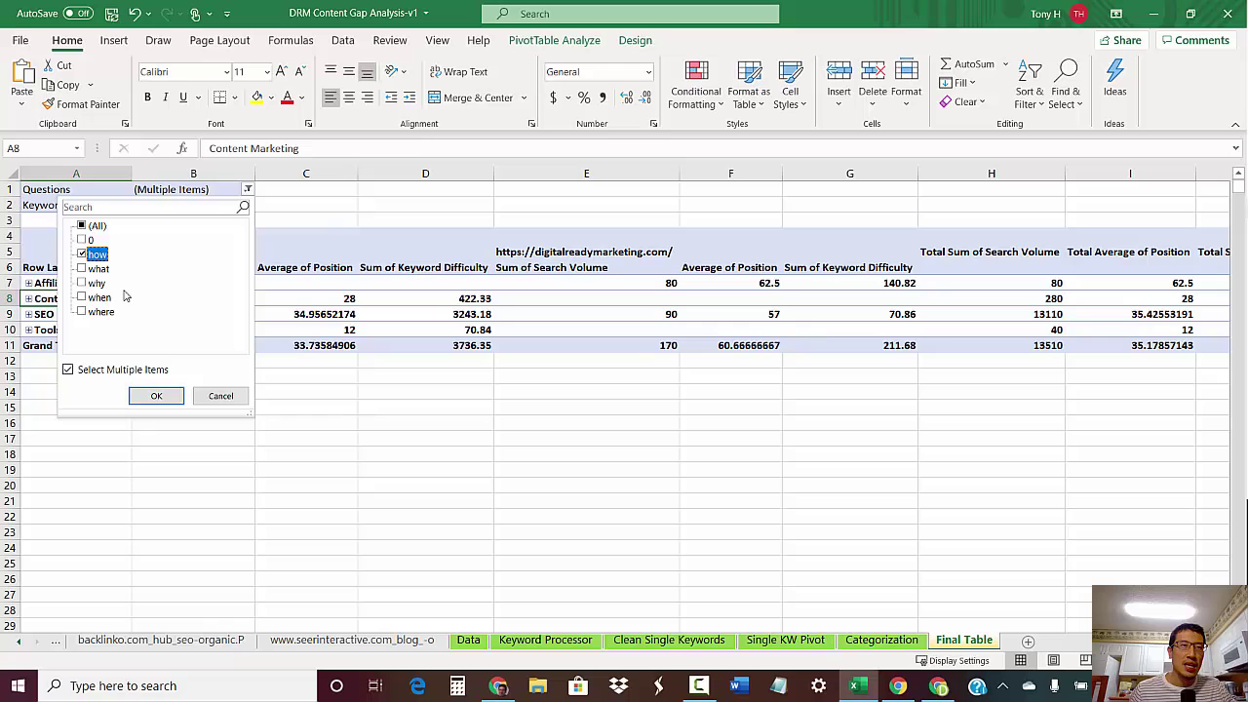
{"action": "left_click", "coordinate": [155, 396]}
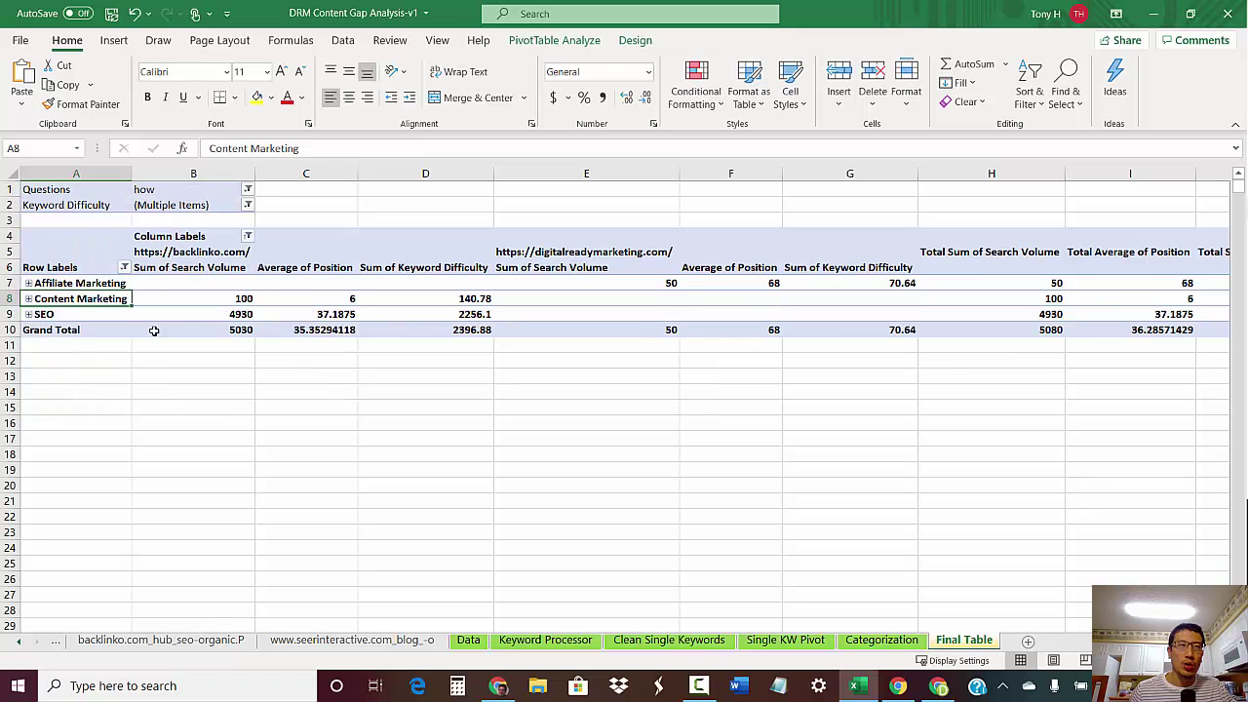
Expand the SEO category and examine its "how" keywords, ranking URLs, the competing domain's columns and the total columns
{"action": "left_click", "coordinate": [29, 315]}
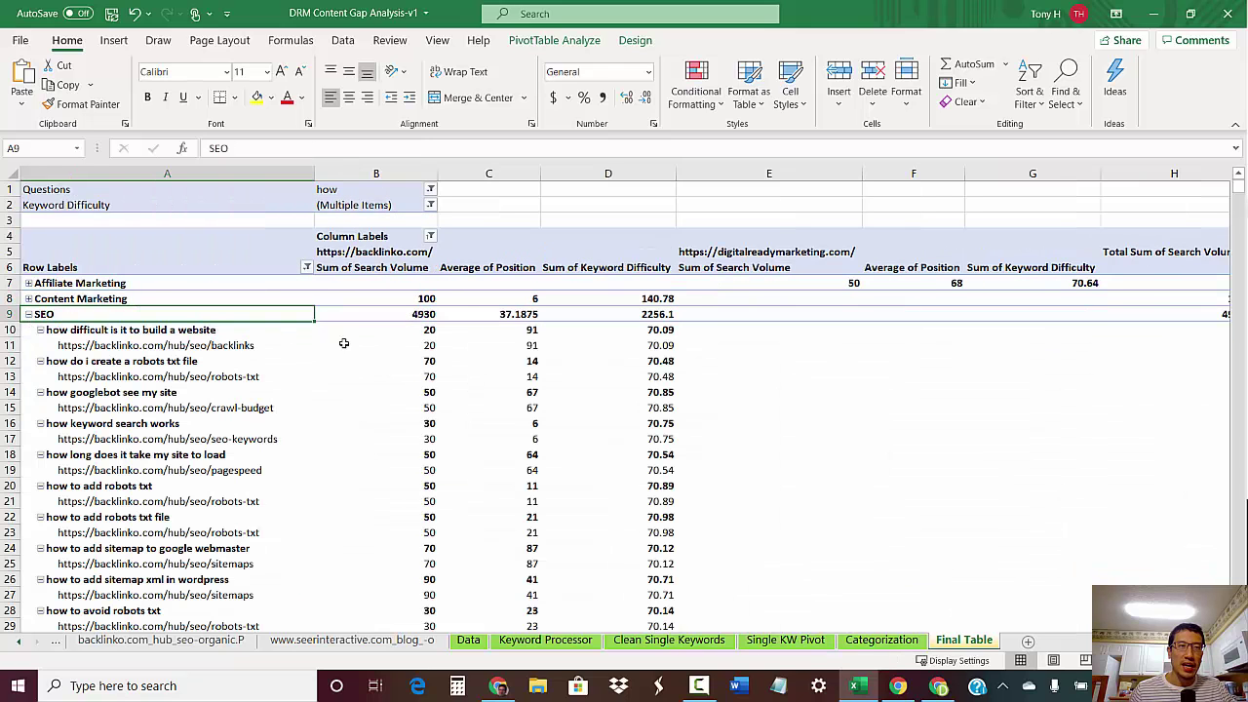
{"action": "scroll", "coordinate": [154, 388], "scroll_direction": "down", "scroll_amount": 13}
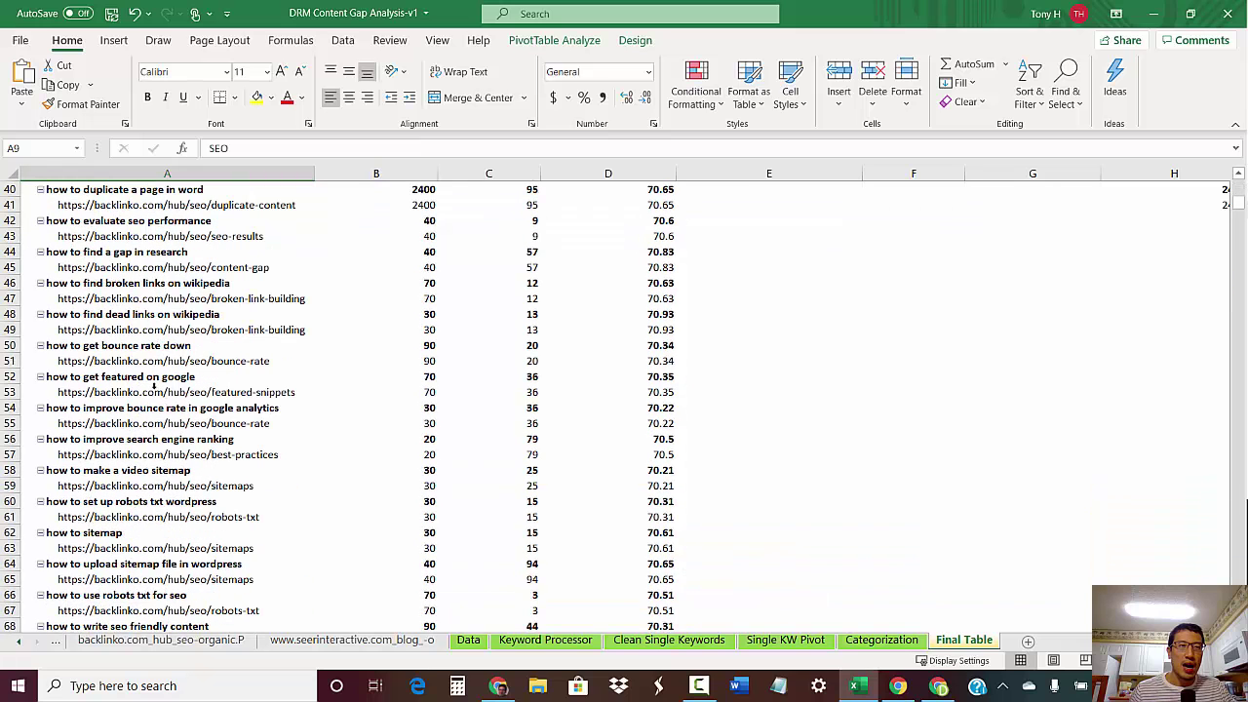
{"action": "scroll", "coordinate": [234, 362], "scroll_direction": "up", "scroll_amount": 13}
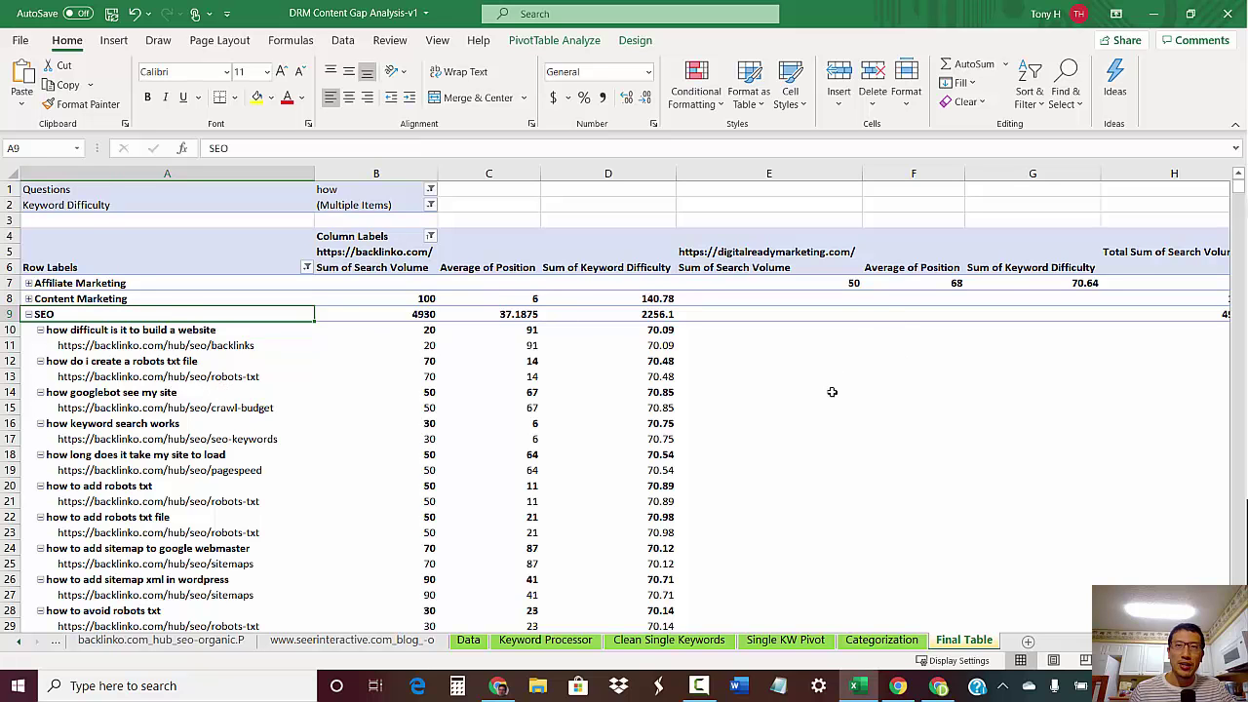
{"action": "scroll", "coordinate": [829, 399], "scroll_direction": "down", "scroll_amount": 14}
{"action": "scroll", "coordinate": [824, 430], "scroll_direction": "up", "scroll_amount": 14}
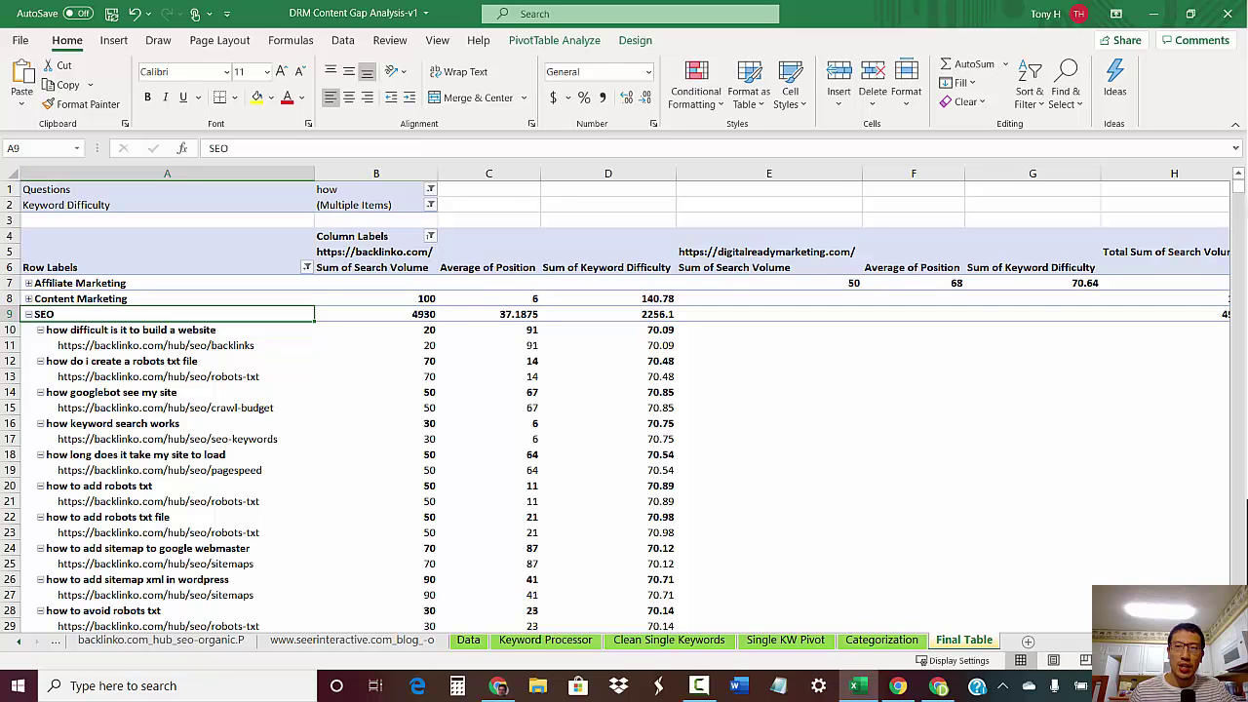
{"action": "scroll", "coordinate": [624, 400], "scroll_direction": "right", "scroll_amount": 3}
{"action": "scroll", "coordinate": [926, 401], "scroll_direction": "left", "scroll_amount": 2}
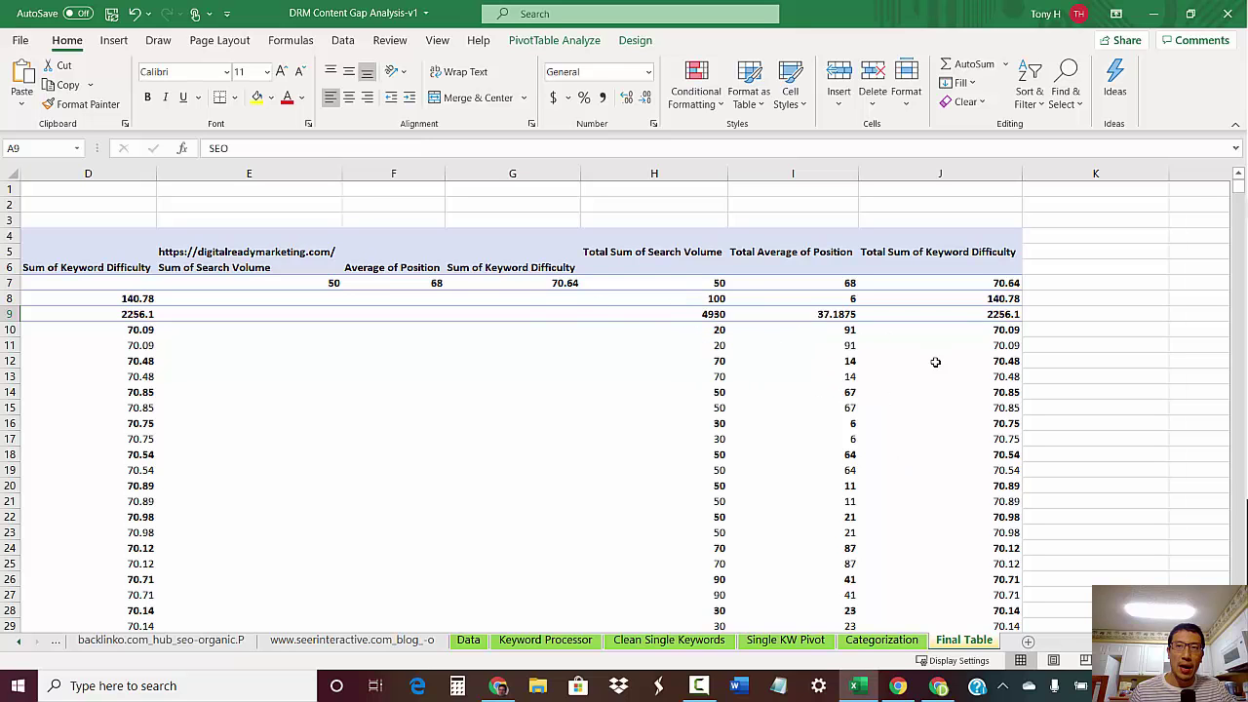
{"action": "scroll", "coordinate": [721, 376], "scroll_direction": "down", "scroll_amount": 1}
{"action": "scroll", "coordinate": [722, 376], "scroll_direction": "up", "scroll_amount": 1}
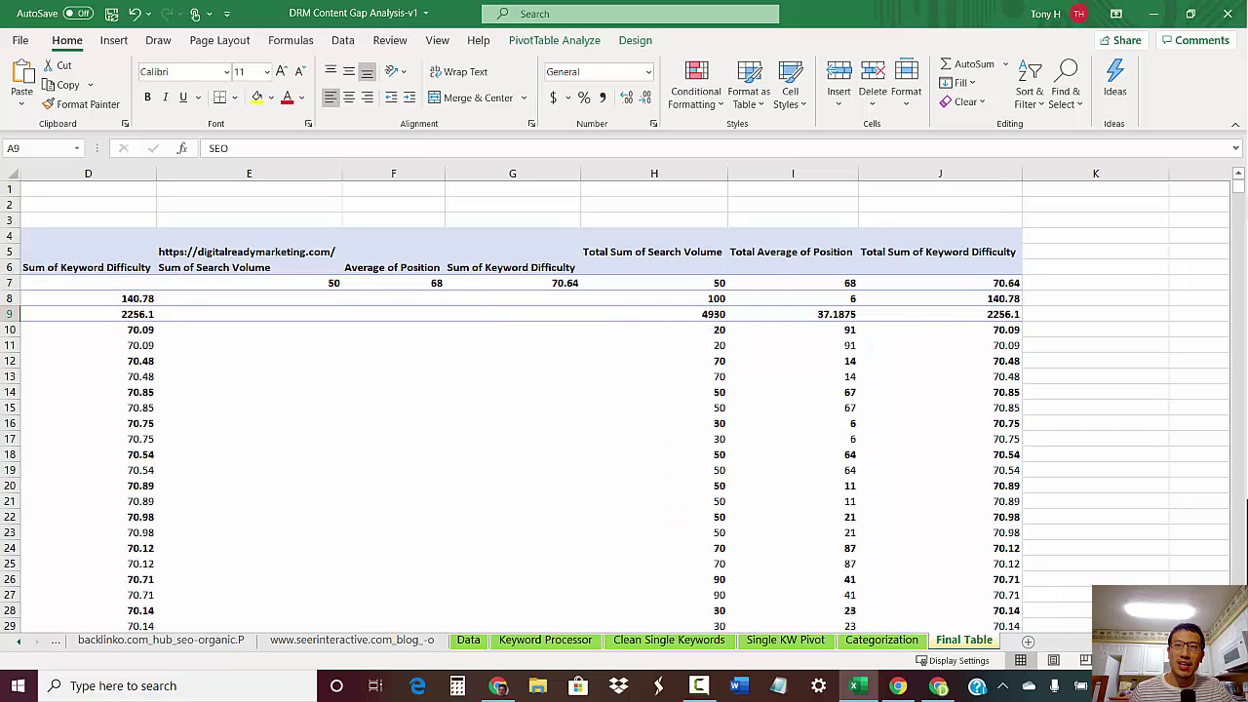
{"action": "scroll", "coordinate": [624, 400], "scroll_direction": "left", "scroll_amount": 5}
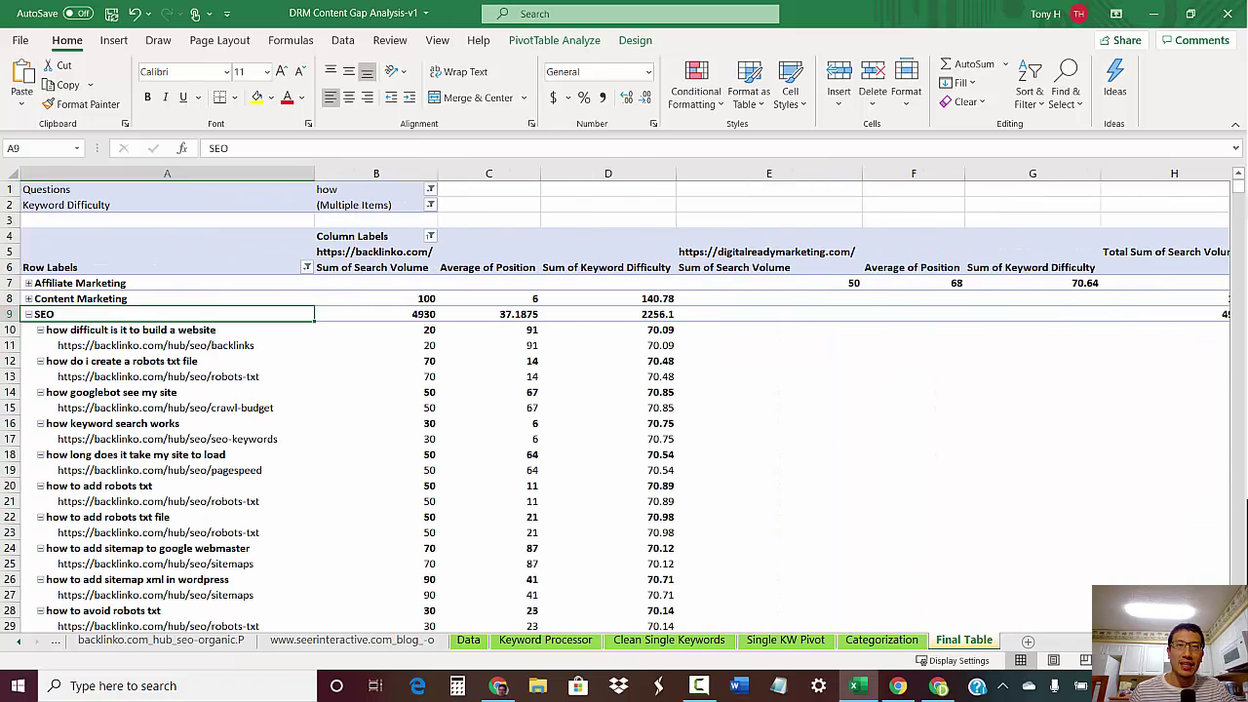
Add what, why, when and where back to the Questions filter alongside how
{"action": "left_click", "coordinate": [431, 192]}
{"action": "left_click", "coordinate": [264, 269]}
{"action": "left_click", "coordinate": [264, 283]}
{"action": "left_click", "coordinate": [264, 297]}
{"action": "left_click", "coordinate": [264, 311]}
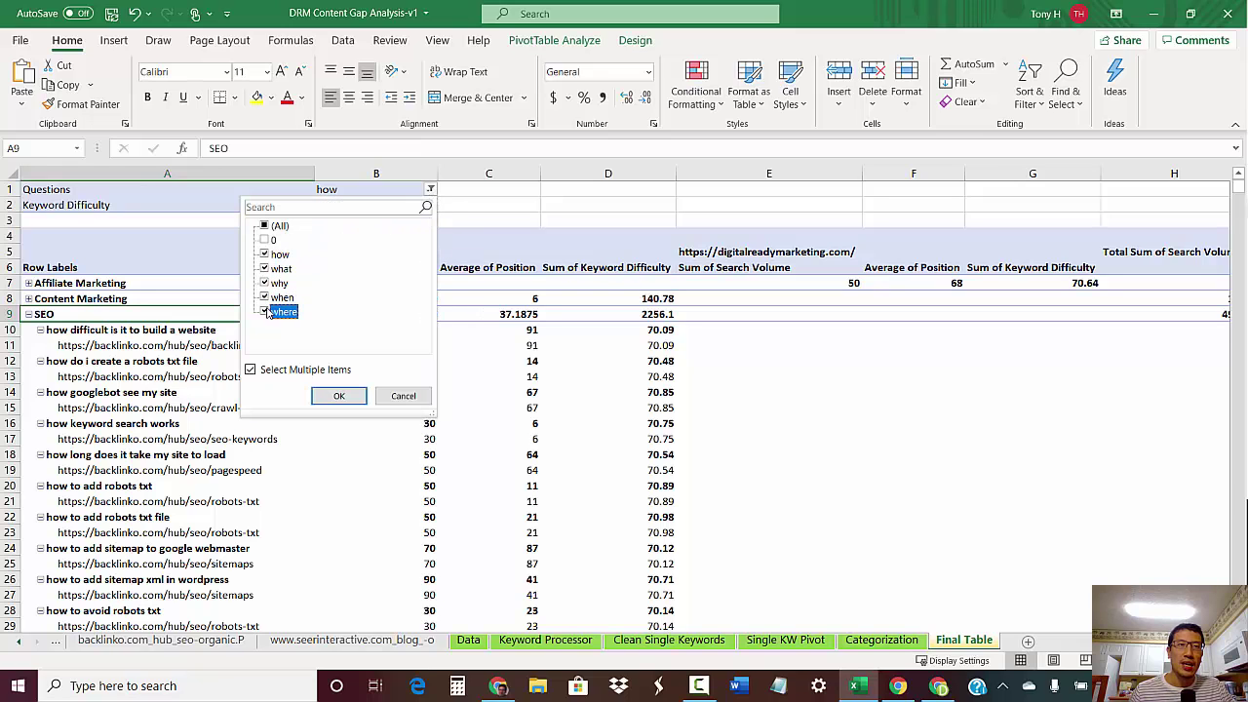
{"action": "left_click", "coordinate": [339, 397]}
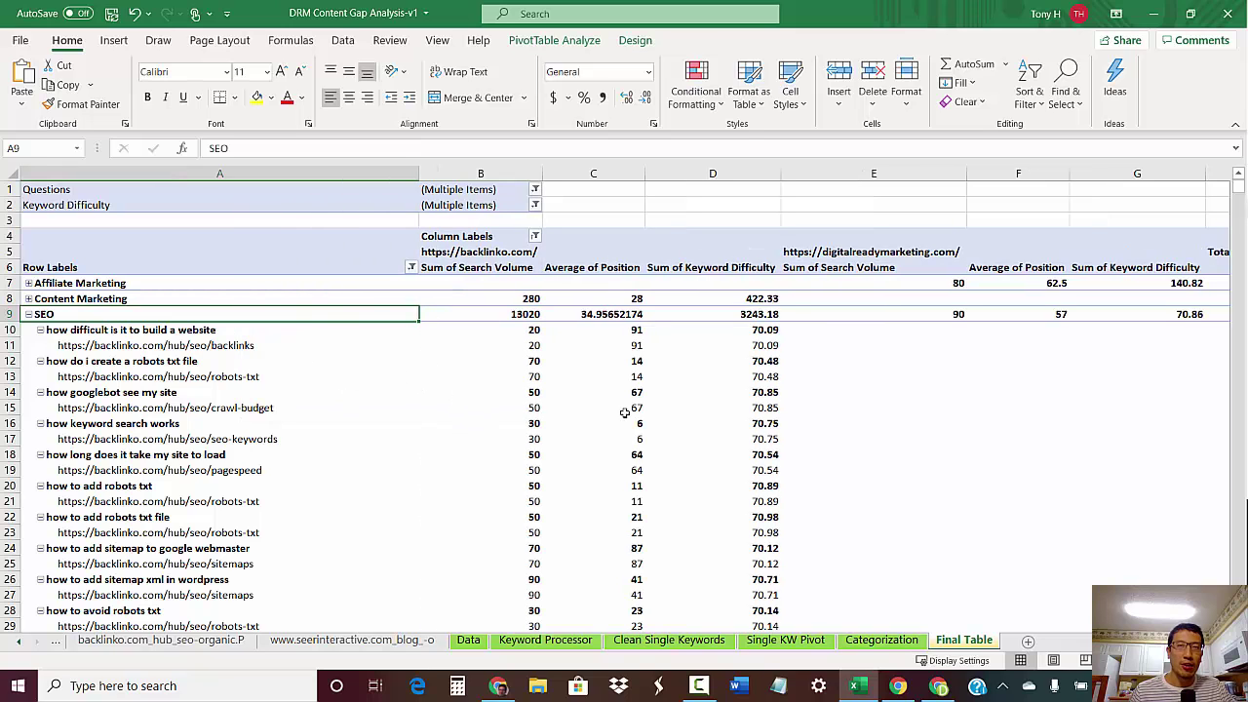